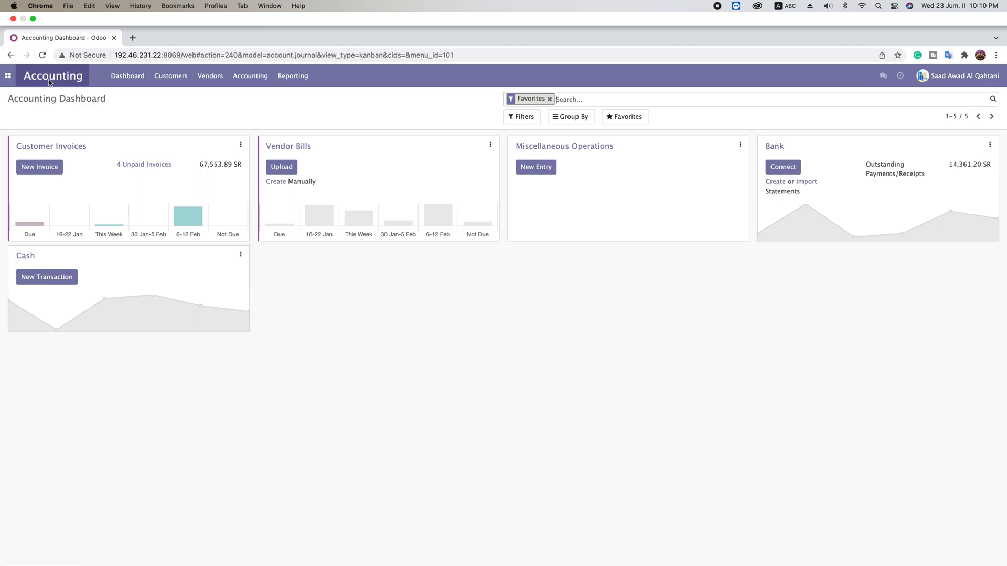
pyautogui.click(24, 81)
pyautogui.click(7, 77)
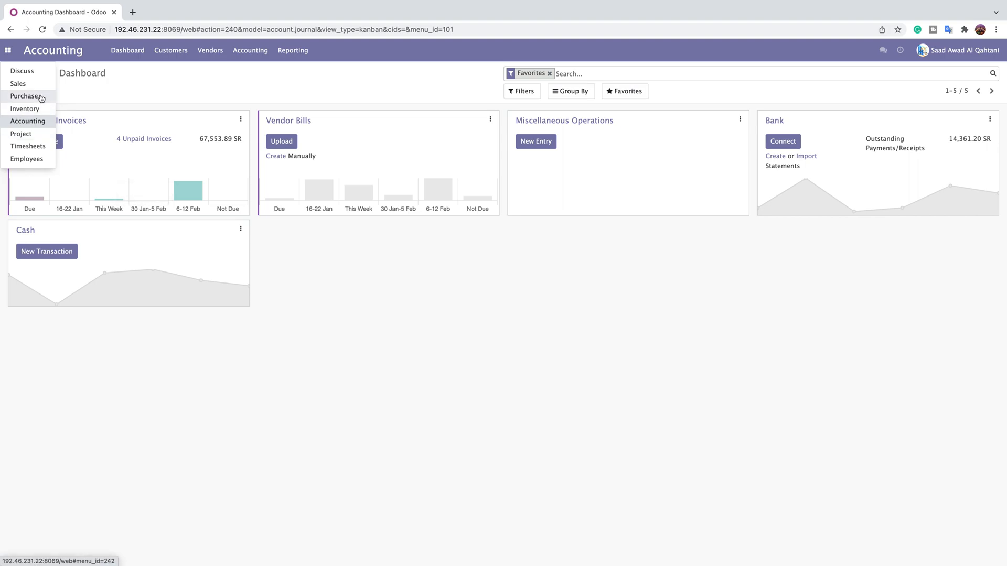
pyautogui.click(391, 350)
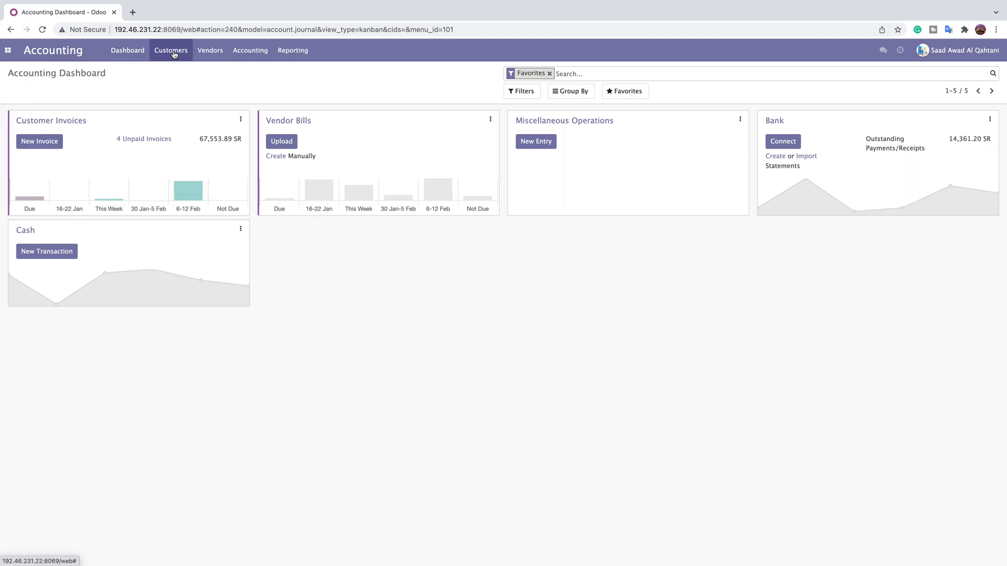
# Create a new customer invoice and add an empty product line to it
pyautogui.click(169, 55)
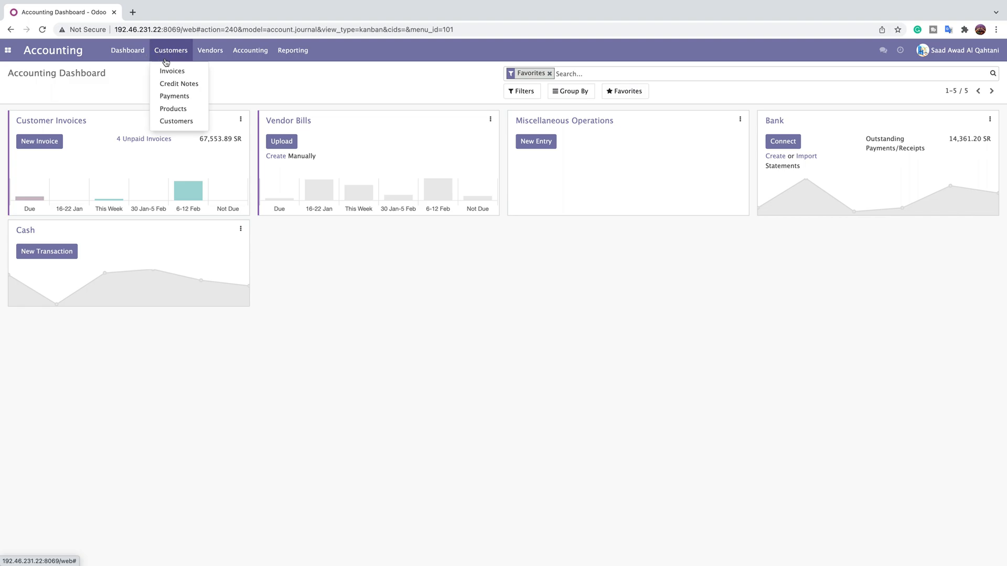
pyautogui.click(173, 70)
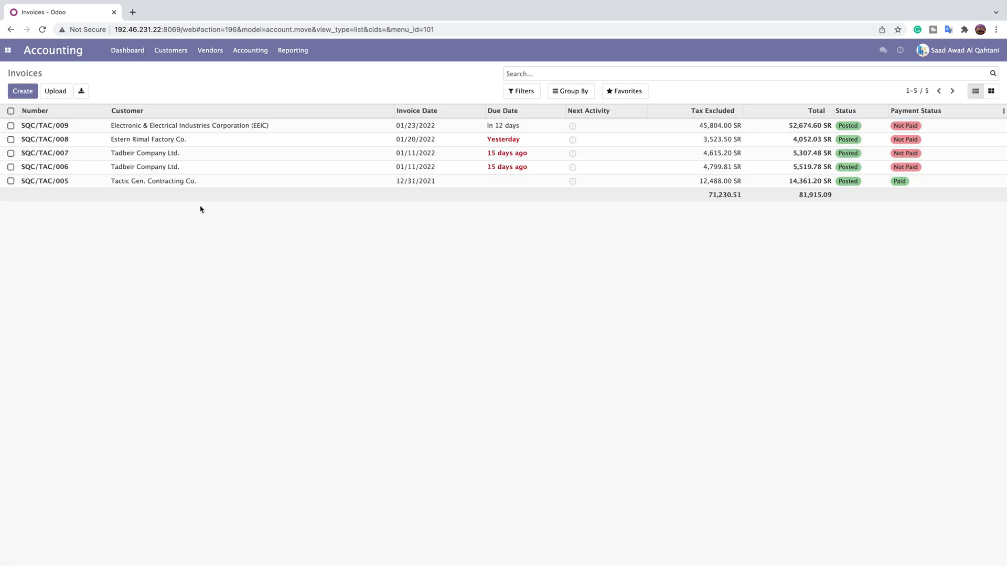
pyautogui.click(23, 91)
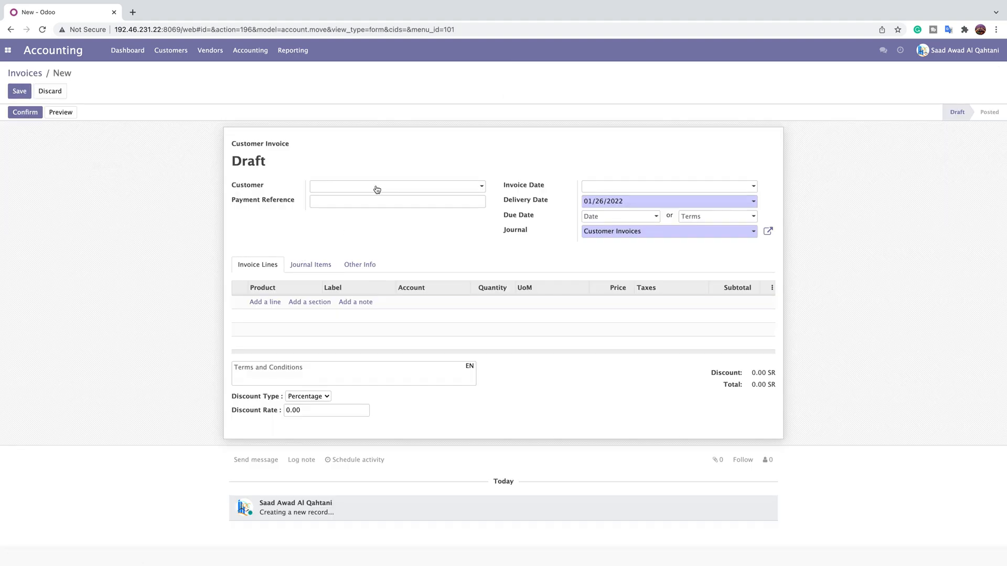
pyautogui.click(263, 302)
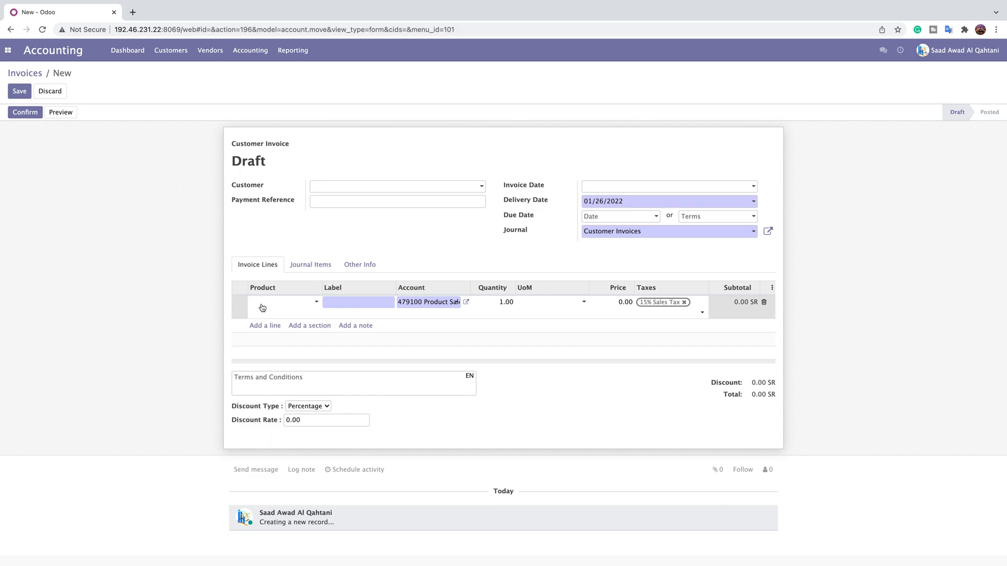
# Enter "Labor -" as the product on the invoice line and copy the word "Labor"
pyautogui.click(170, 52)
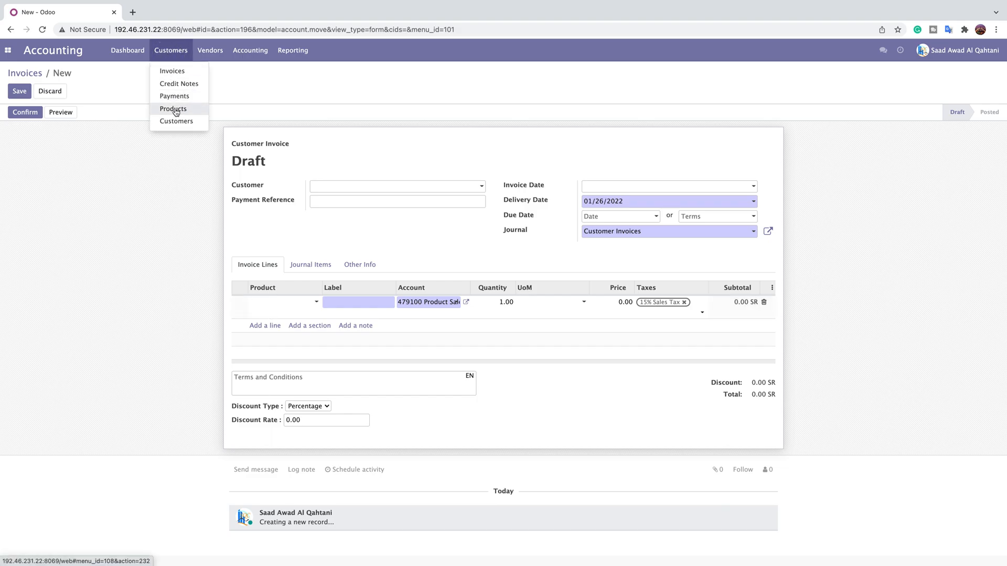
pyautogui.click(268, 310)
pyautogui.click(270, 306)
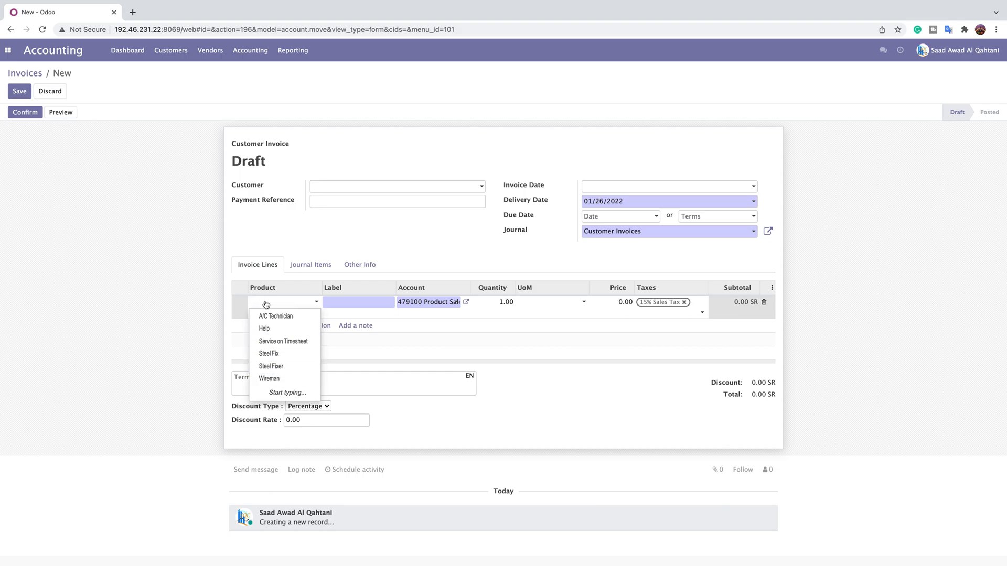
pyautogui.write('La')
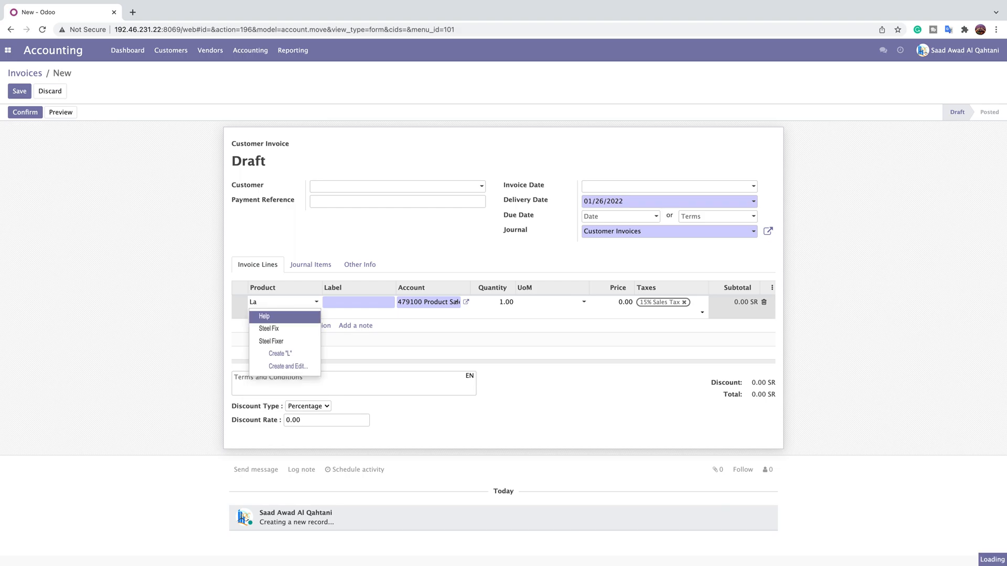
pyautogui.write('bo')
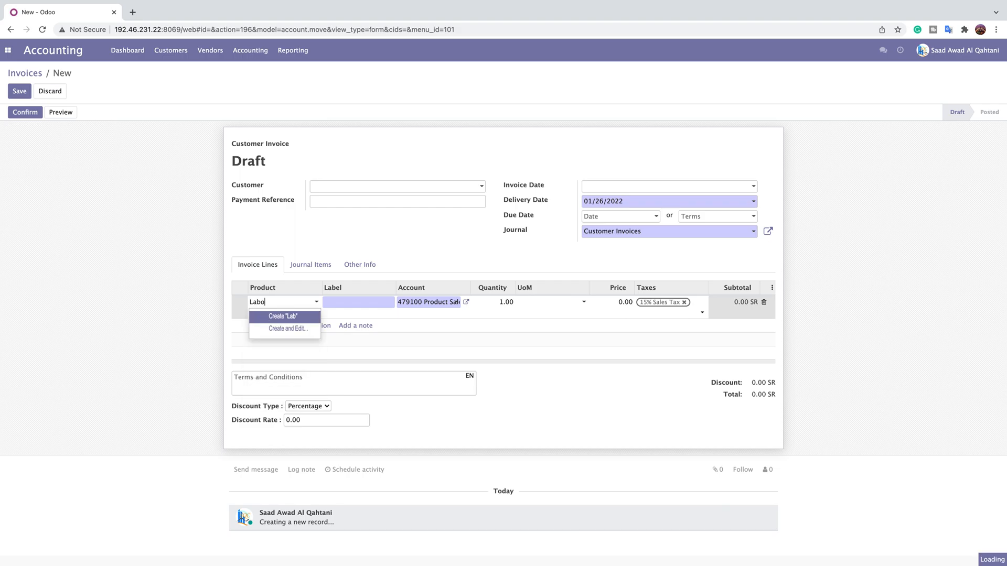
pyautogui.write('r')
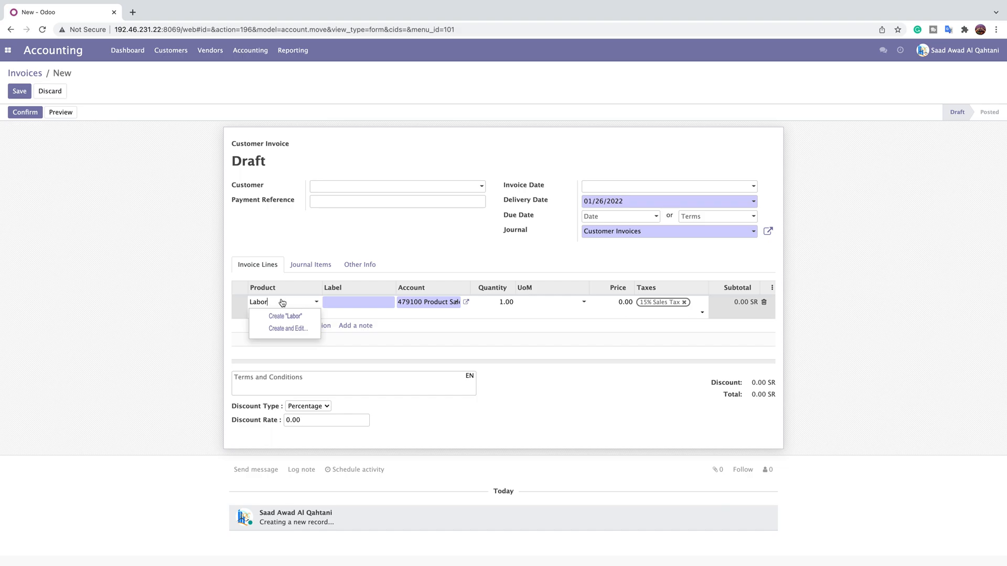
pyautogui.write('-')
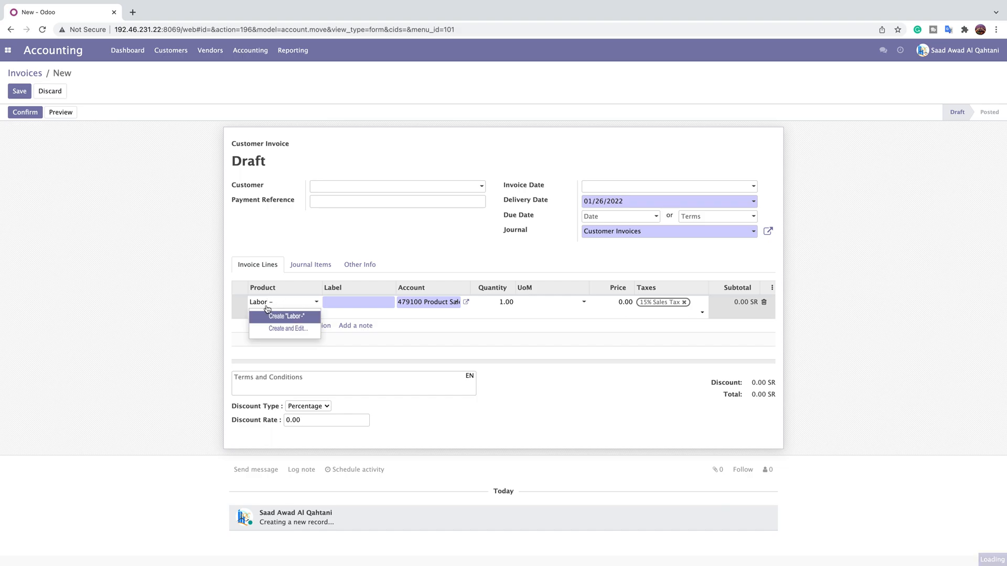
pyautogui.rightClick(260, 302)
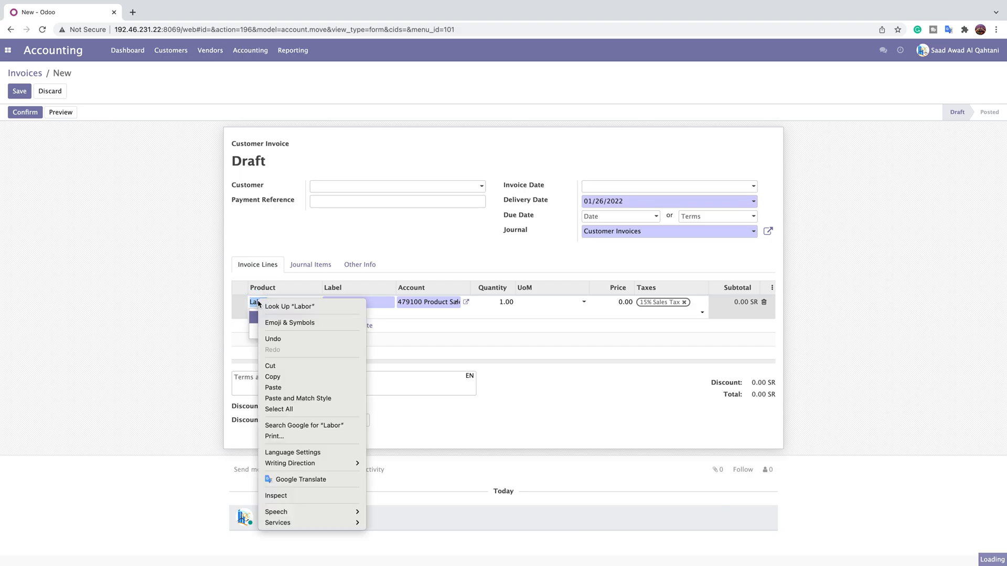
pyautogui.click(272, 376)
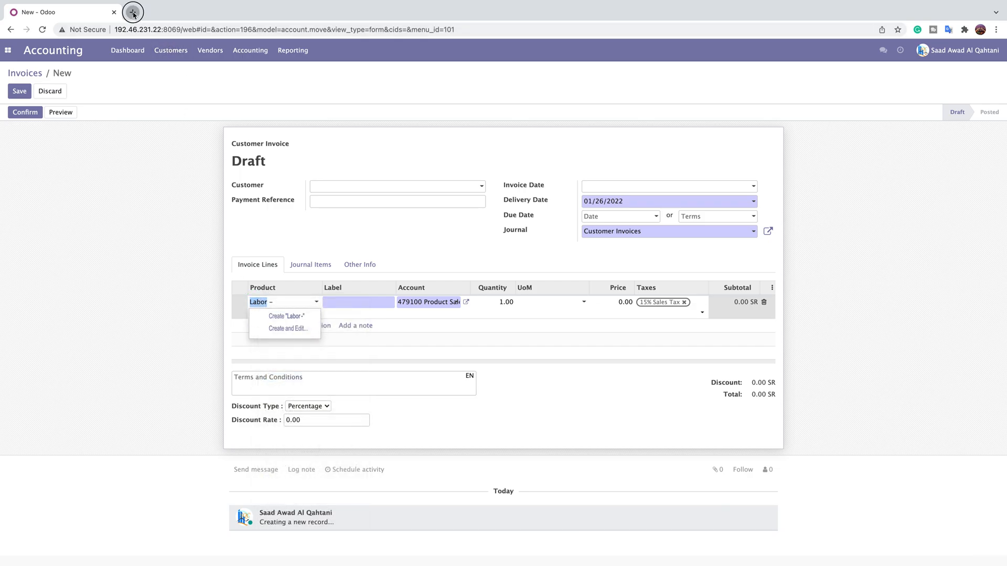
# Search for "google translator" in a new browser tab and open Google Translate
pyautogui.click(133, 12)
pyautogui.write('ar')
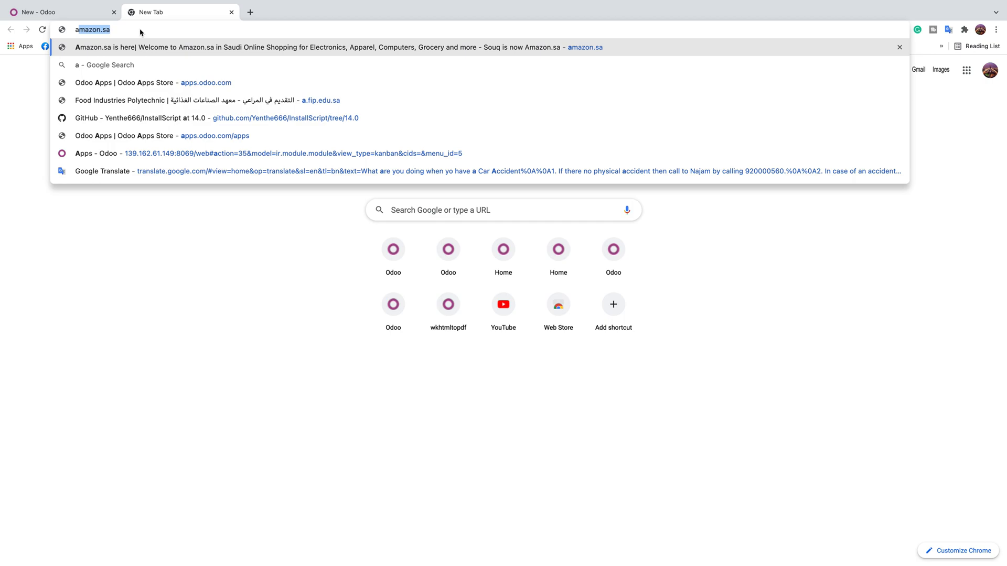
pyautogui.press('BackSpace')
pyautogui.press('BackSpace')
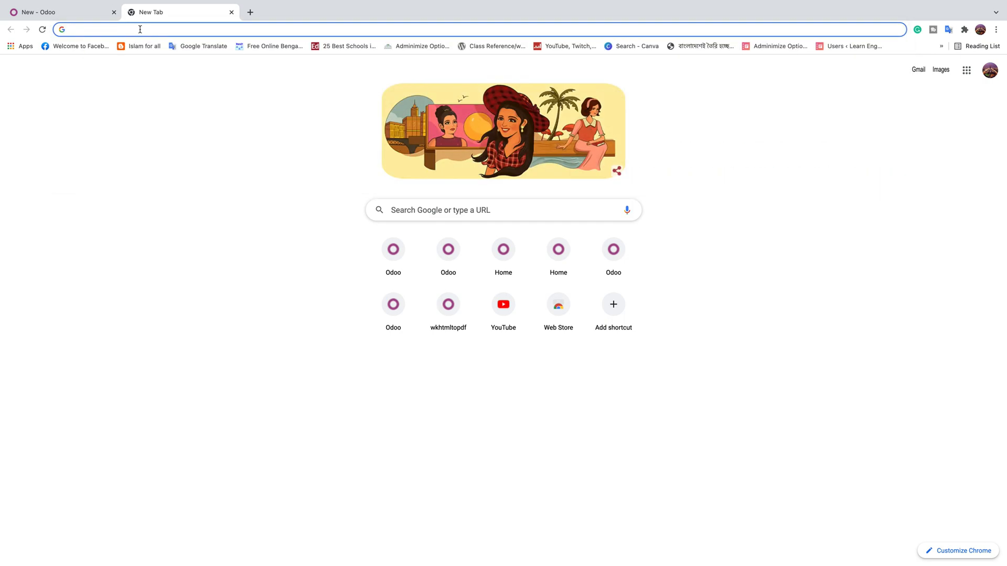
pyautogui.write('googl')
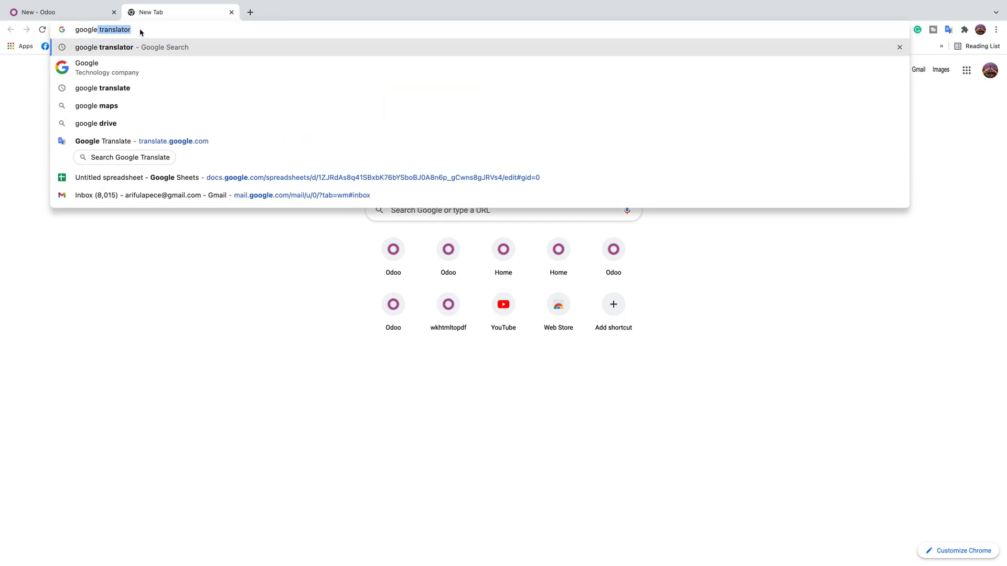
pyautogui.write('e translator')
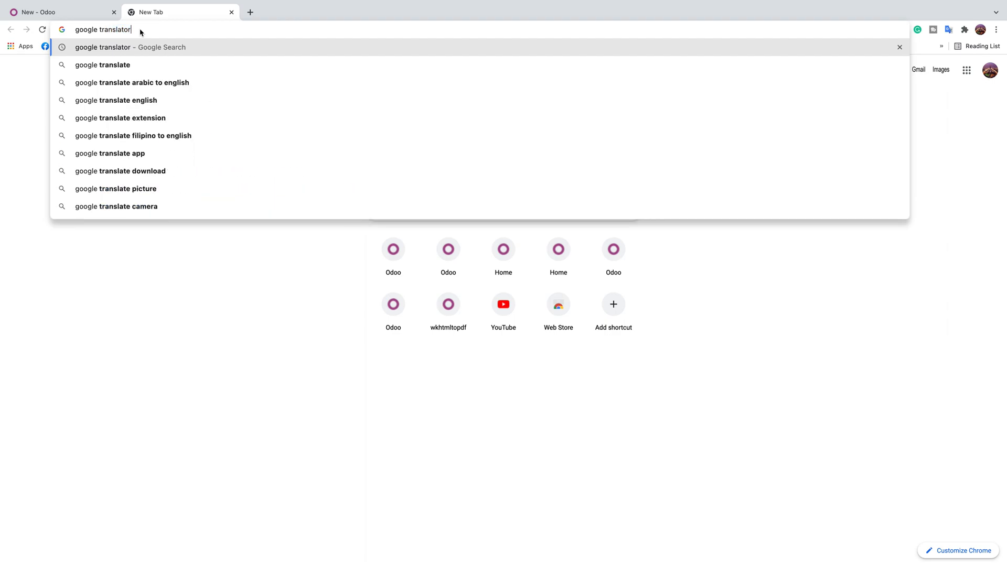
pyautogui.press('Return')
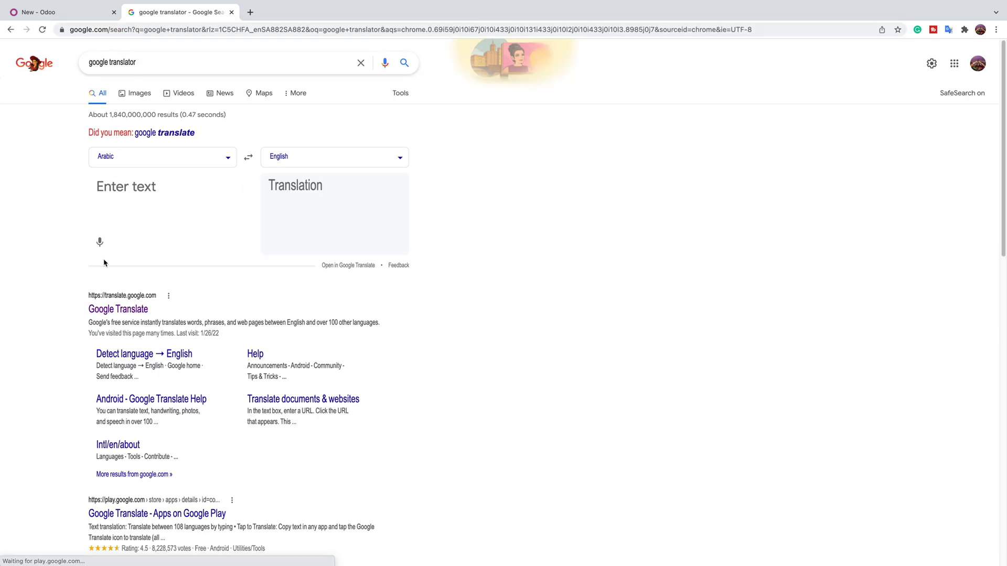
pyautogui.click(118, 308)
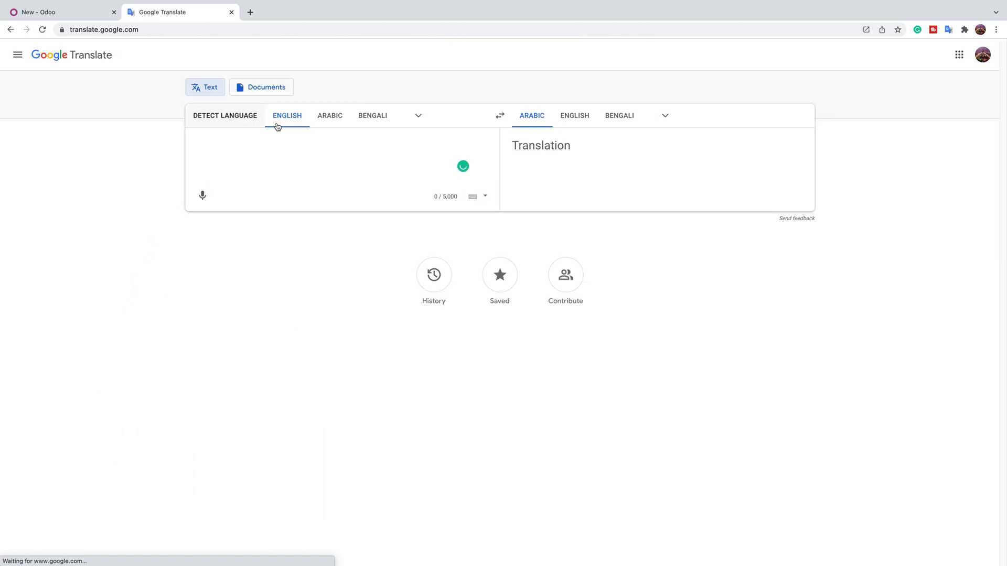
# Translate the copied word "Labor" from English to Arabic and copy the translation
pyautogui.click(279, 121)
pyautogui.click(543, 121)
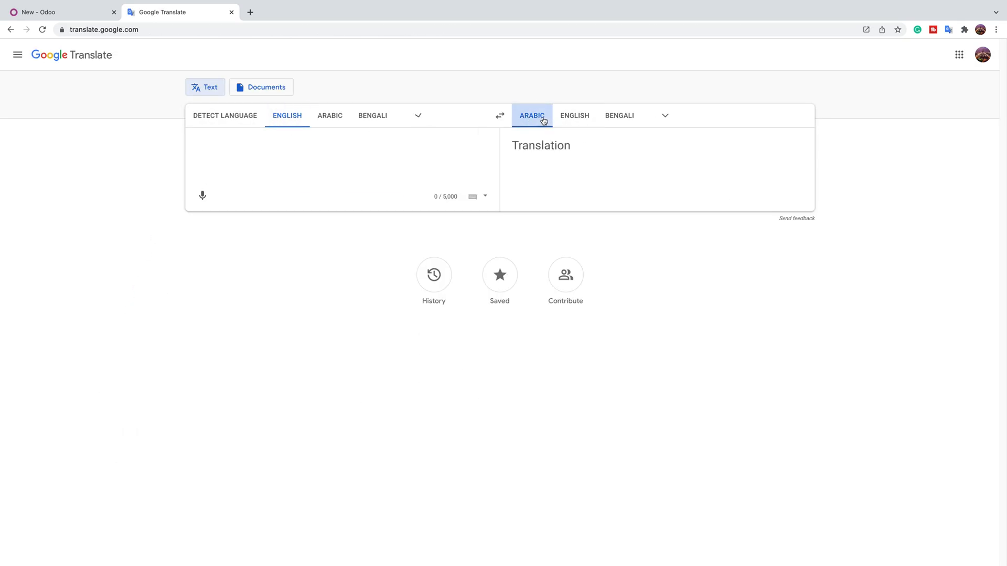
pyautogui.rightClick(346, 163)
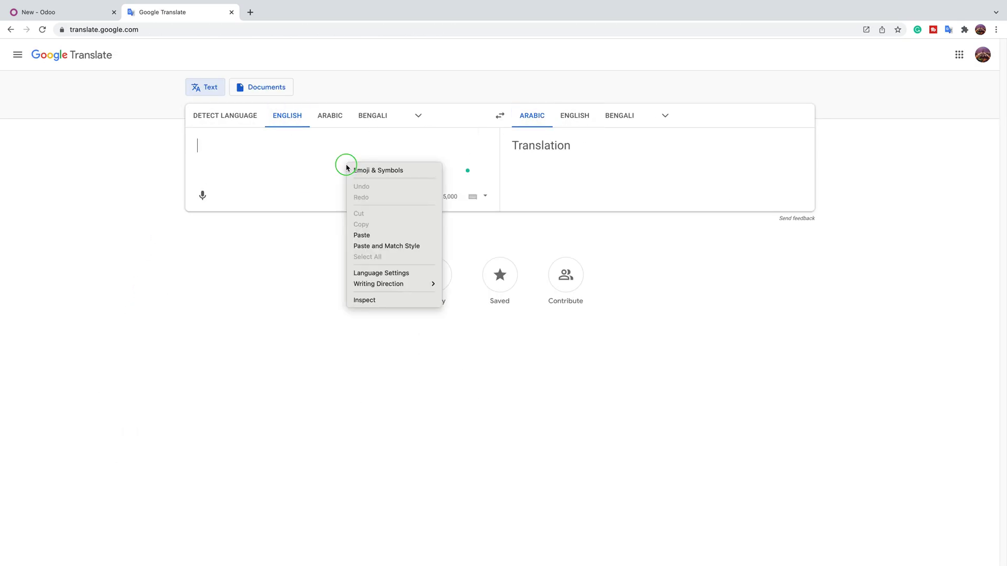
pyautogui.click(362, 236)
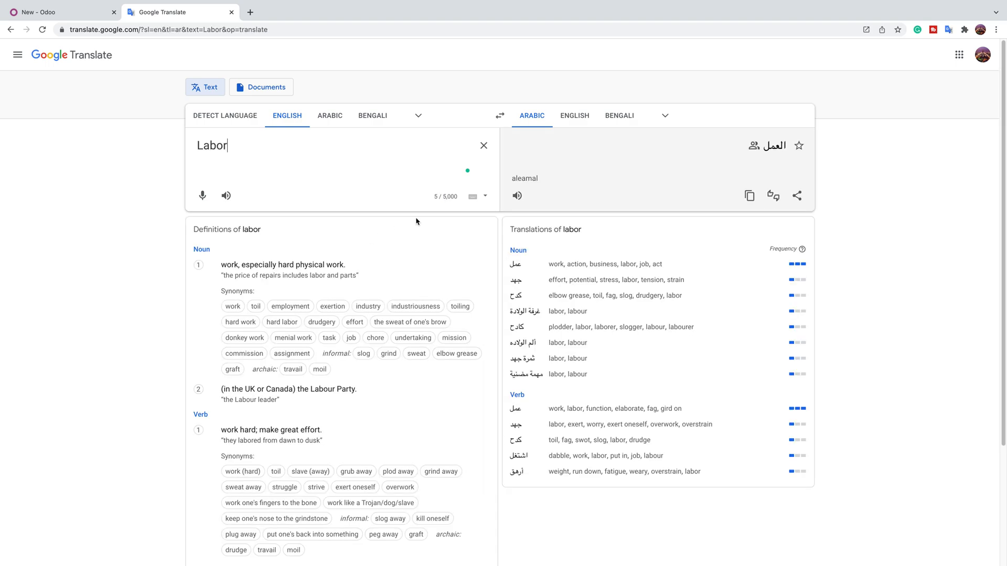
pyautogui.click(750, 196)
# Return to the Odoo invoice, dismiss the new product prompt and create the product "Labor - العمل" on the line
pyautogui.click(74, 12)
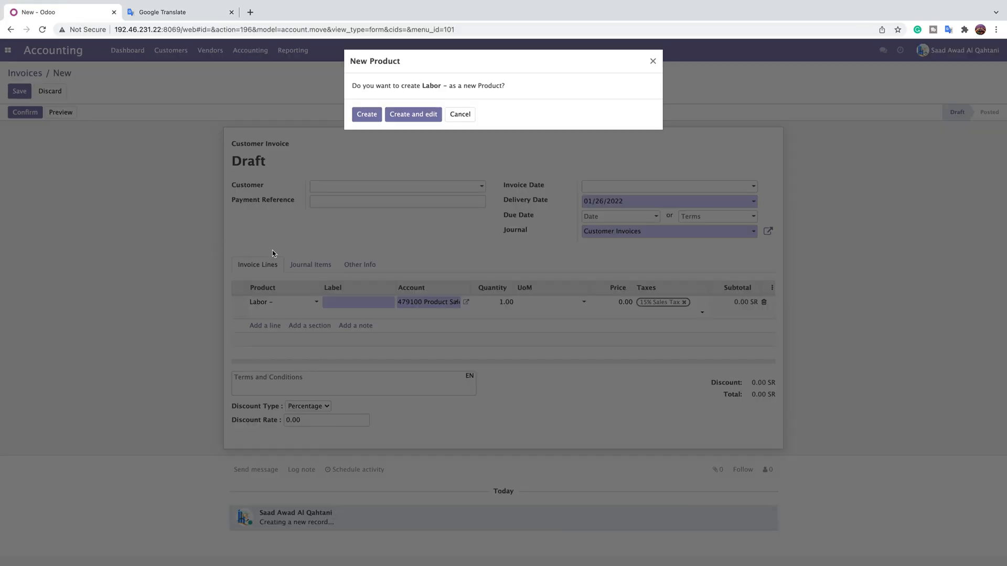
pyautogui.click(652, 61)
pyautogui.click(286, 308)
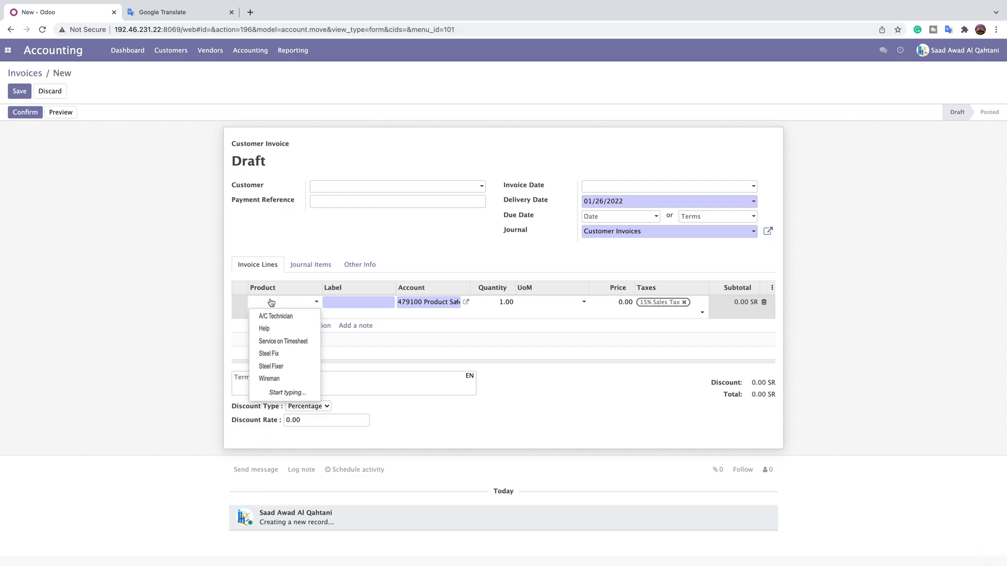
pyautogui.write('Labo')
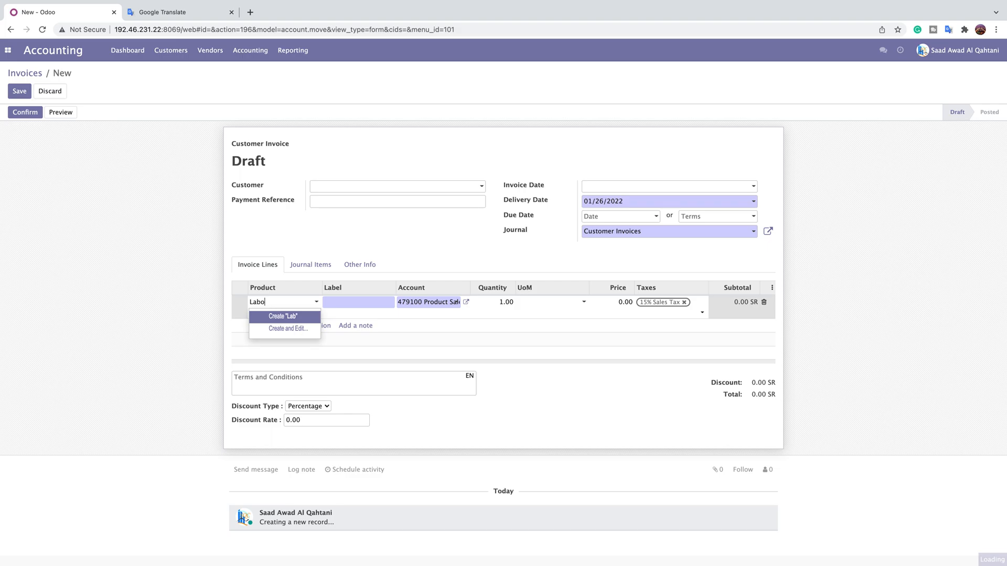
pyautogui.write('r - العمل')
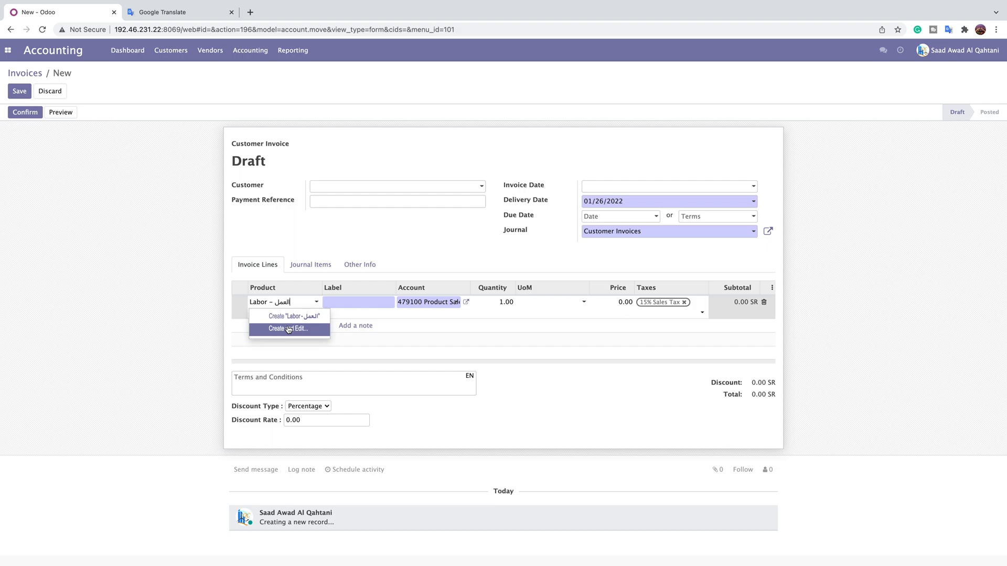
pyautogui.click(289, 319)
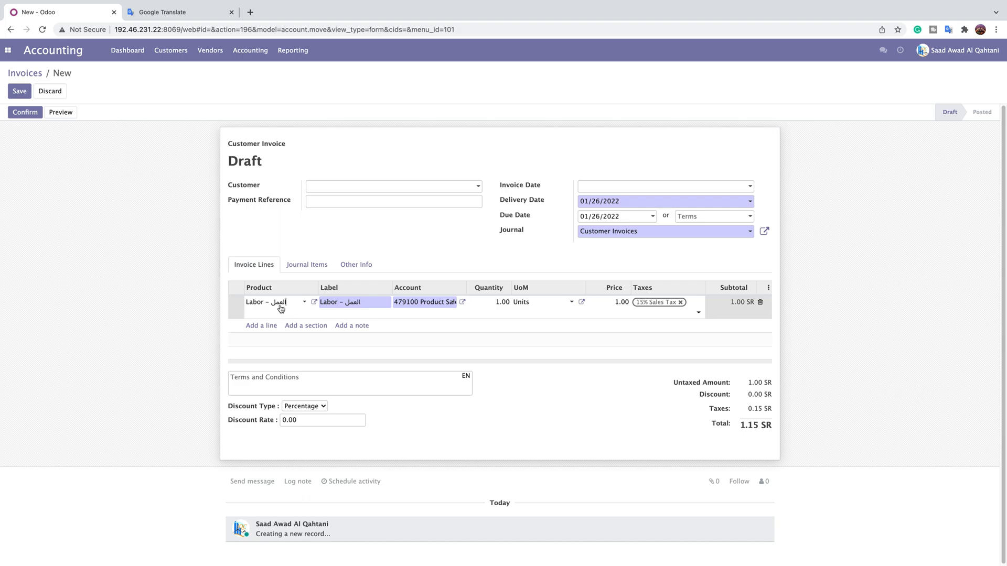
# Set the new product's name translations to "العمل" for Arabic and "Labor" for English (US), and save the product
pyautogui.click(315, 303)
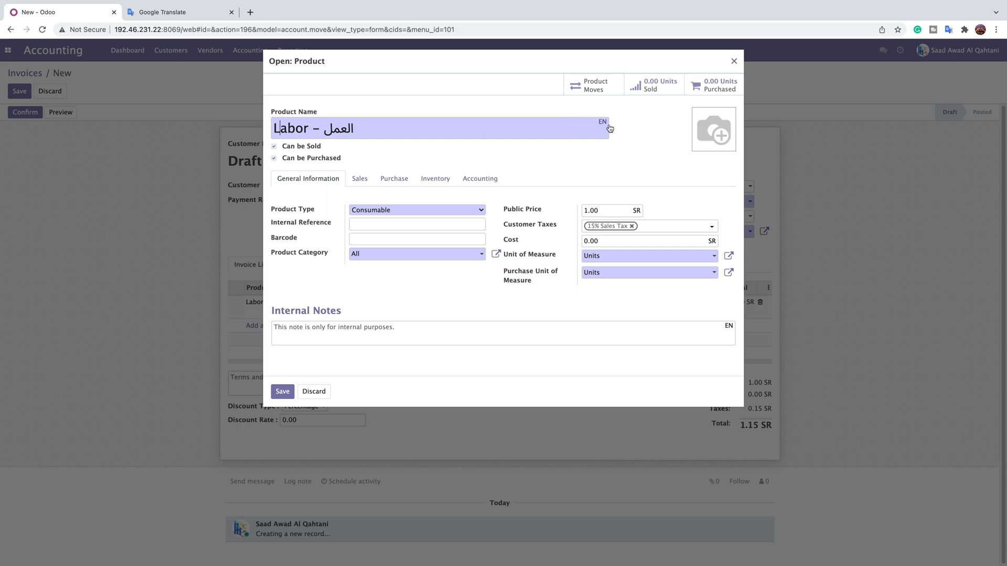
pyautogui.click(603, 123)
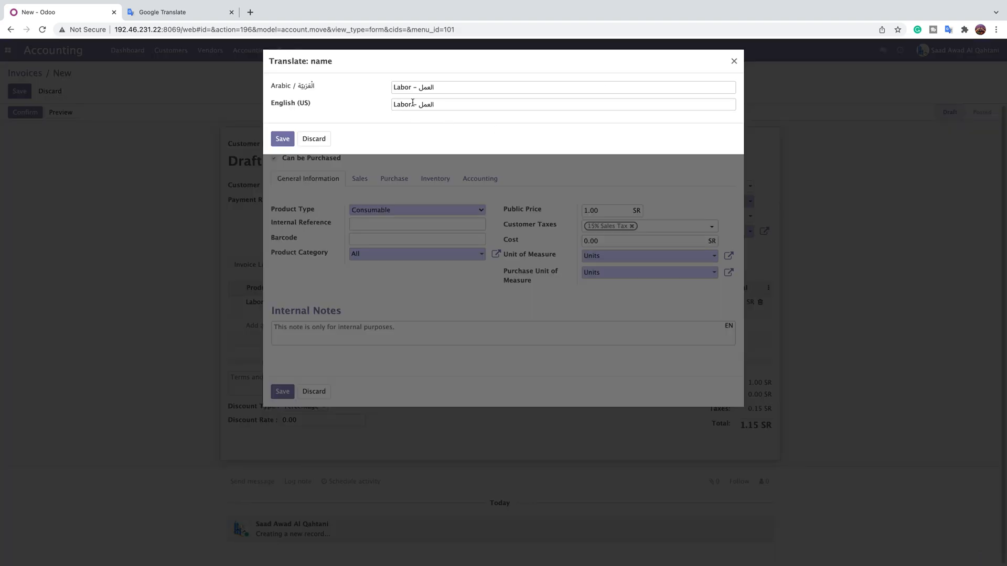
pyautogui.click(420, 87)
pyautogui.hotkey('shift', 'Home')
pyautogui.press('BackSpace')
pyautogui.moveTo(412, 104); pyautogui.dragTo(444, 105)
pyautogui.press('BackSpace')
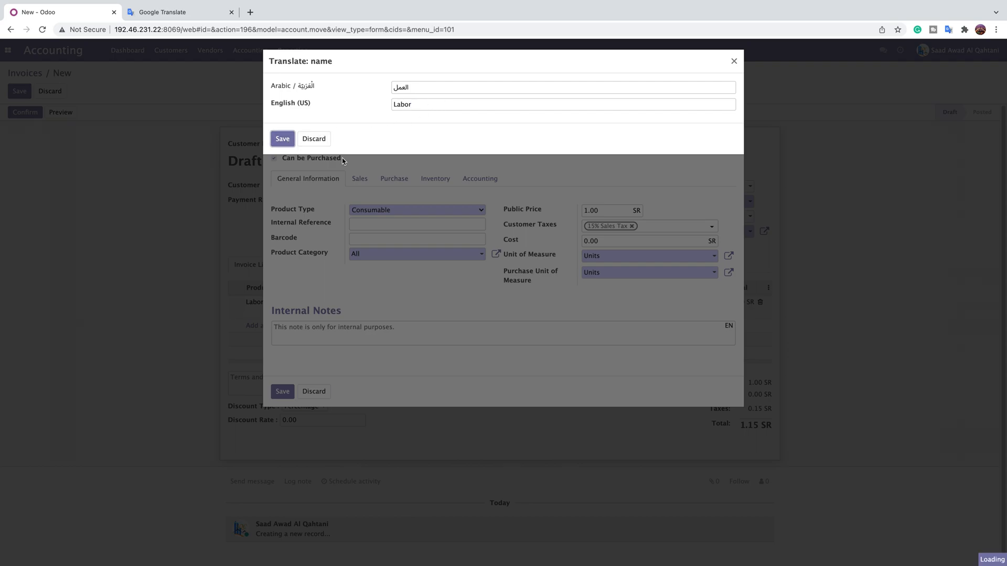
pyautogui.click(283, 139)
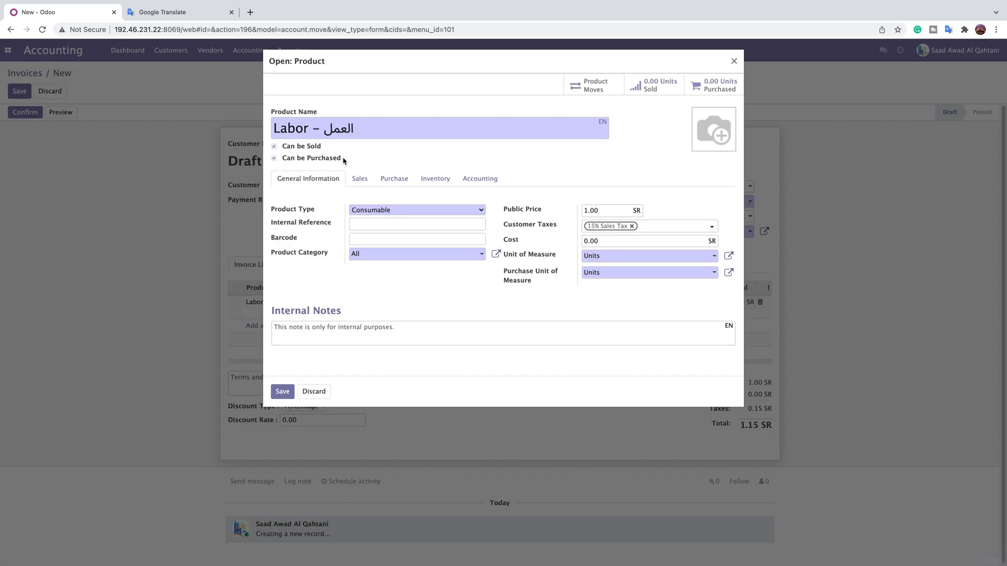
pyautogui.click(283, 392)
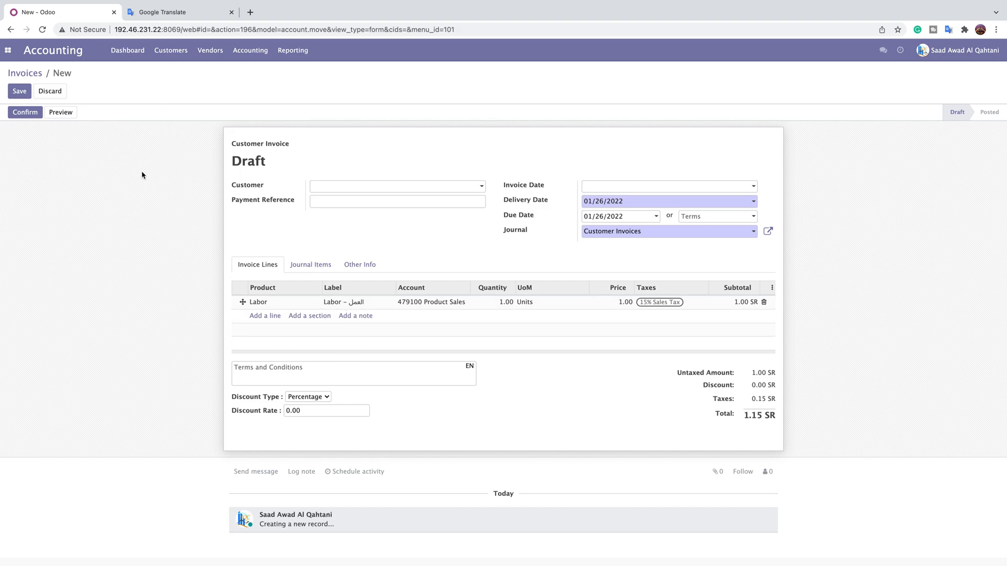
# Return to the customer invoices list, discarding the unsaved draft invoice
pyautogui.click(171, 50)
pyautogui.click(172, 72)
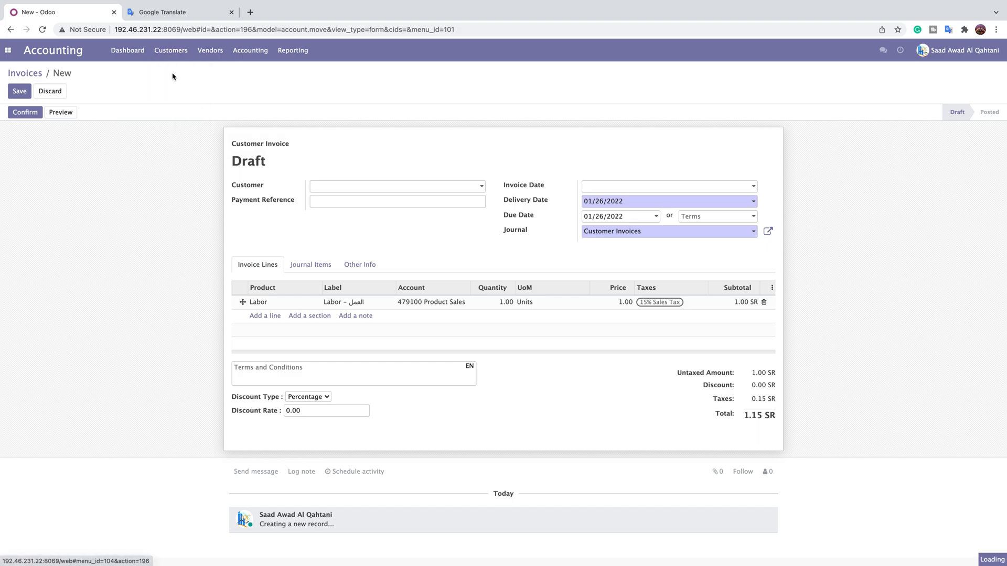
pyautogui.click(365, 117)
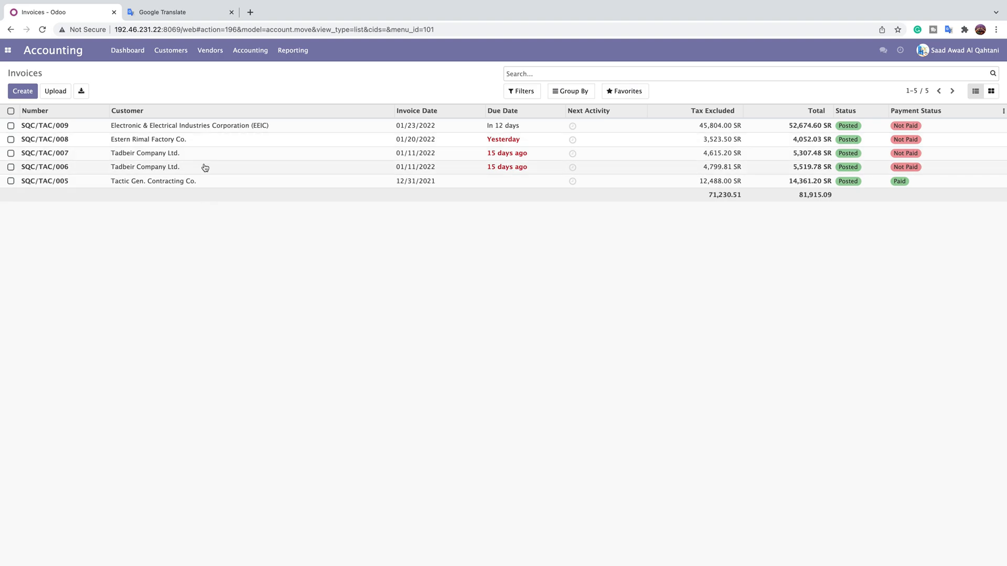
# Open the Electronic & Electrical Industries Corporation (EEIC) invoice and preview its printed line items
pyautogui.click(70, 131)
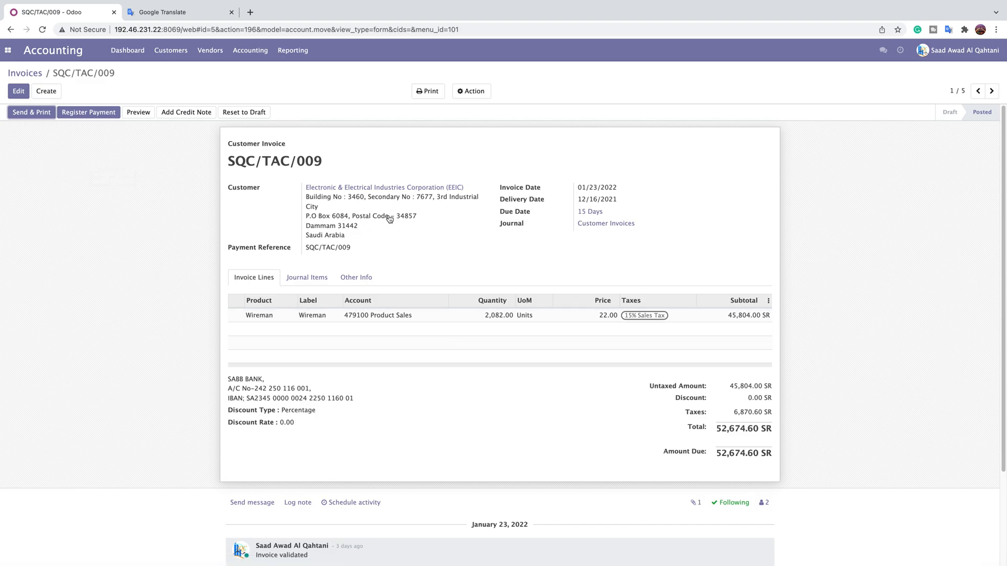
pyautogui.click(139, 113)
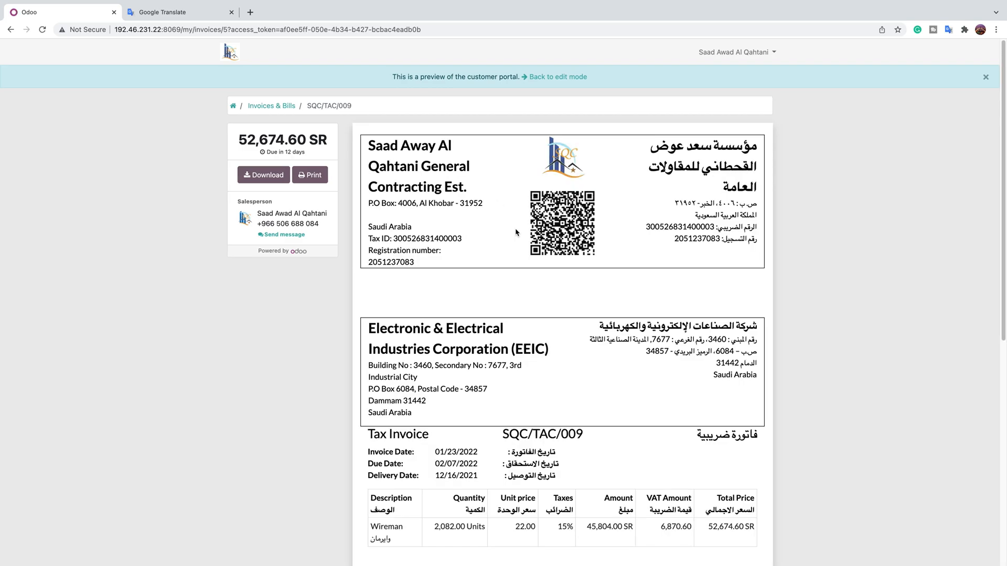
pyautogui.scroll(-7, 600, 312)
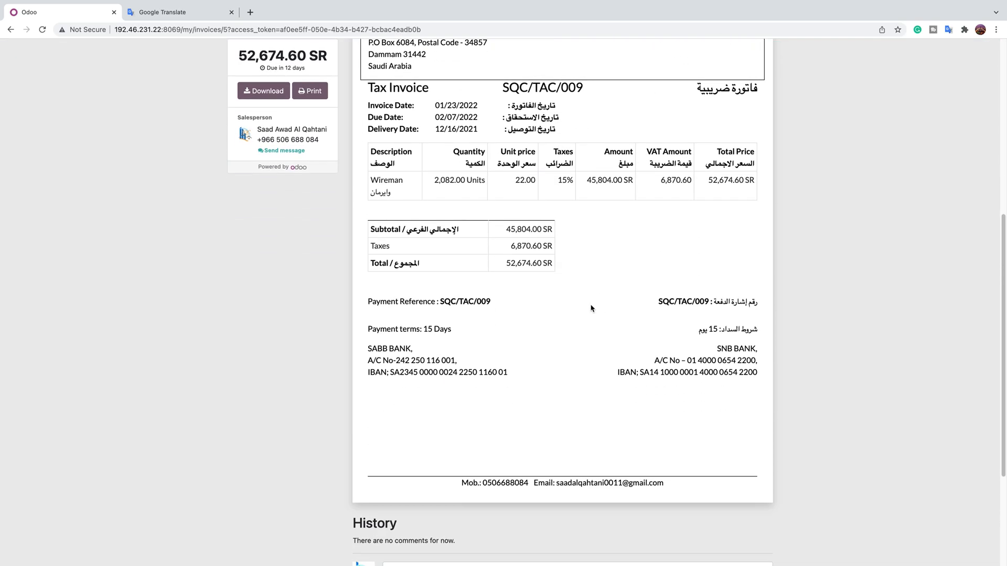
# Copy the Arabic description "وايرمان" from the previewed Wireman line and return to the invoice's edit mode
pyautogui.moveTo(392, 196); pyautogui.dragTo(361, 198)
pyautogui.click(380, 199)
pyautogui.rightClick(380, 193)
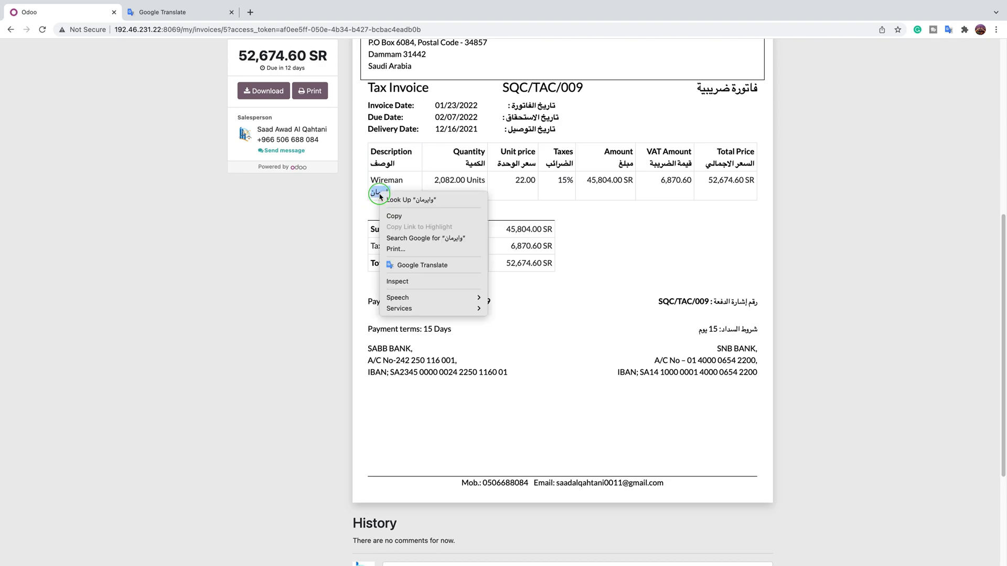
pyautogui.click(395, 217)
pyautogui.scroll(10, 478, 232)
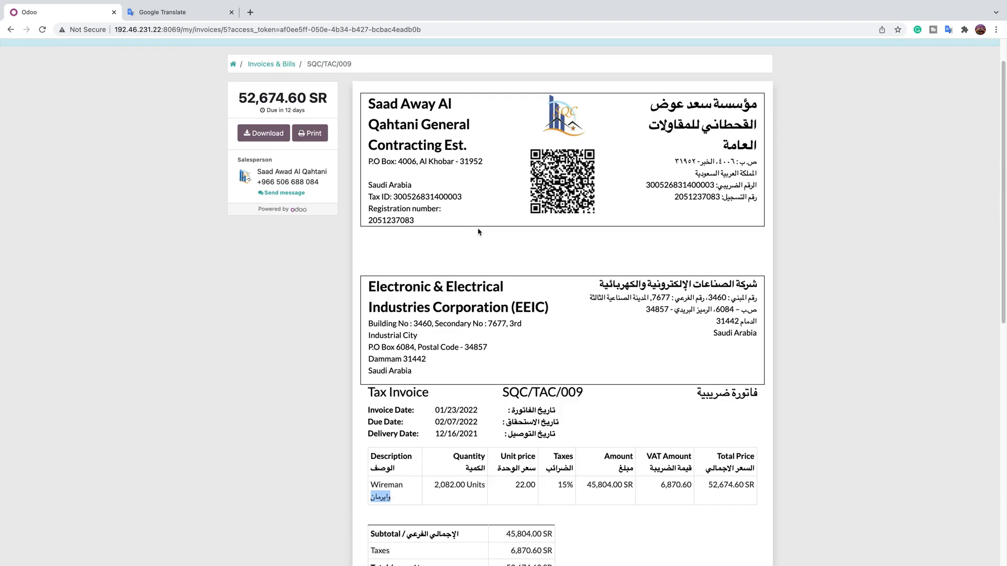
pyautogui.click(564, 79)
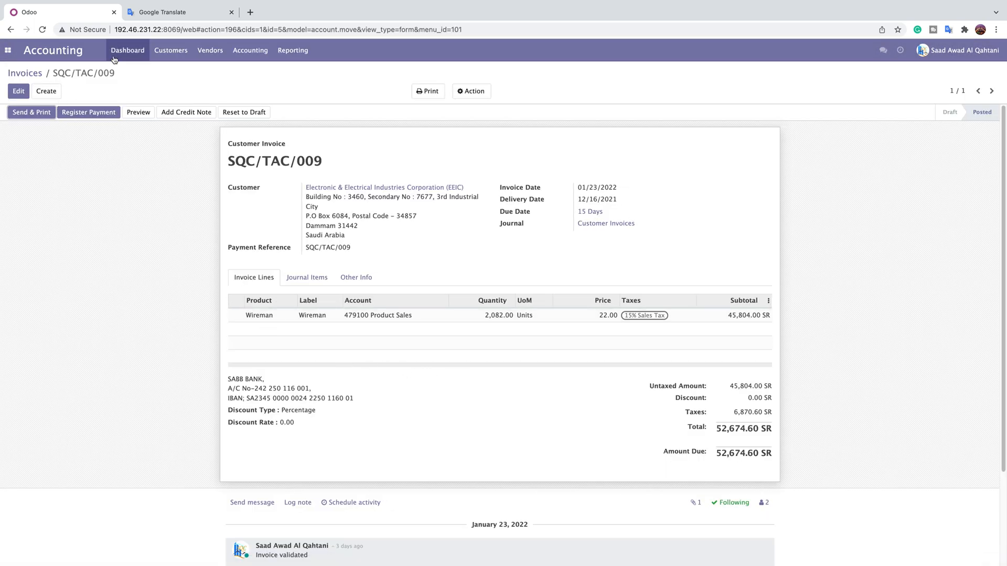
# Open the Wireman product from the customer products for editing and display its name translations
pyautogui.click(169, 52)
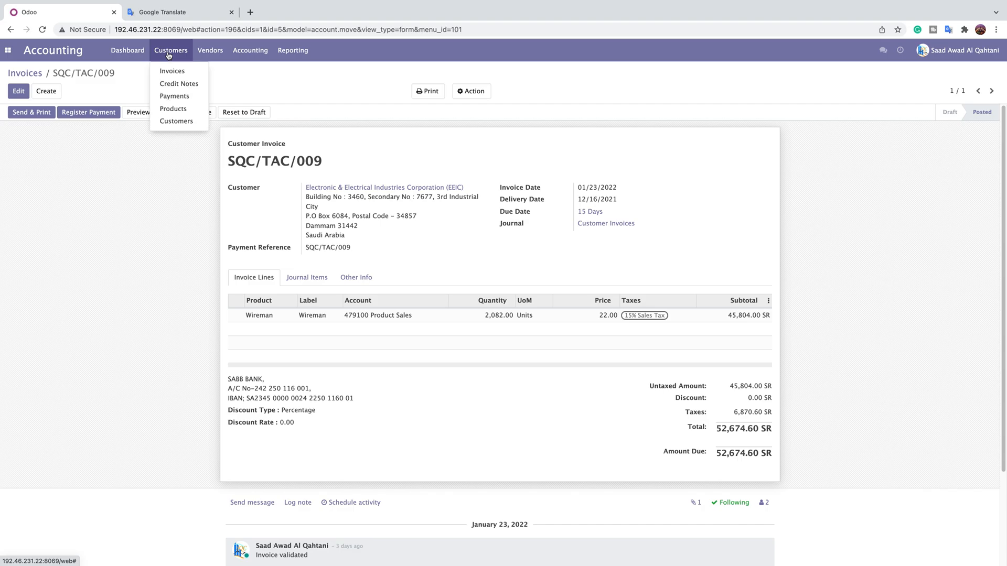
pyautogui.click(173, 108)
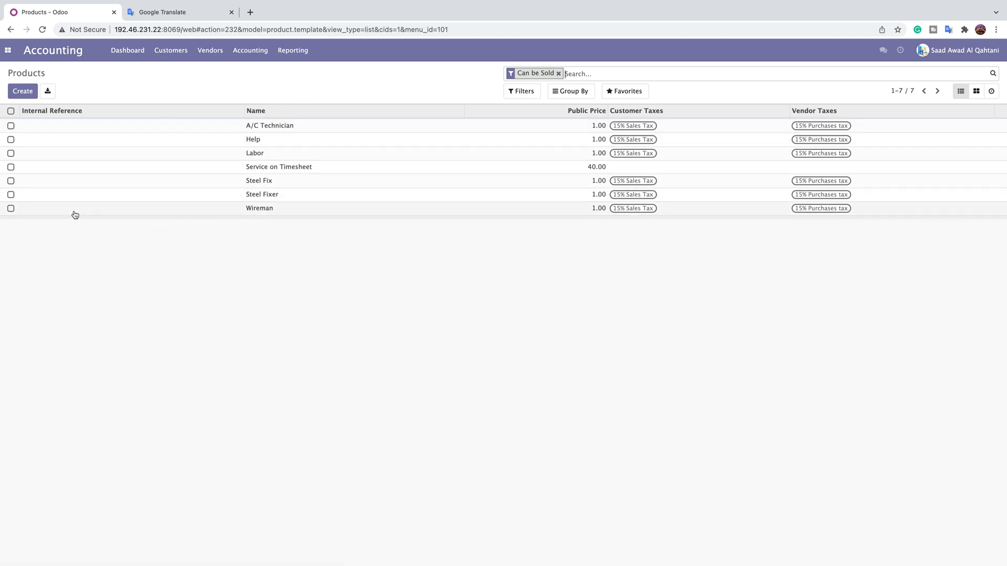
pyautogui.click(976, 91)
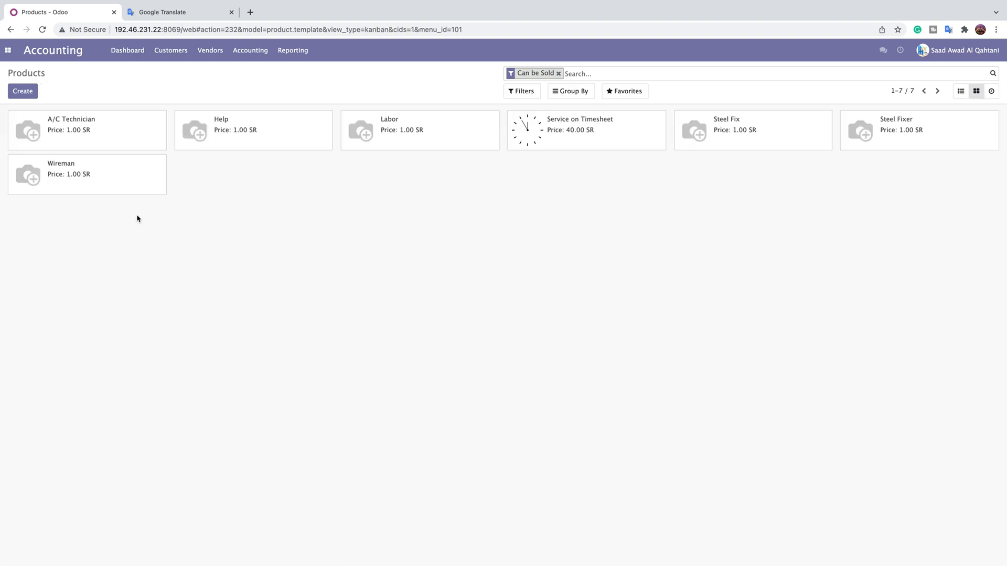
pyautogui.click(78, 176)
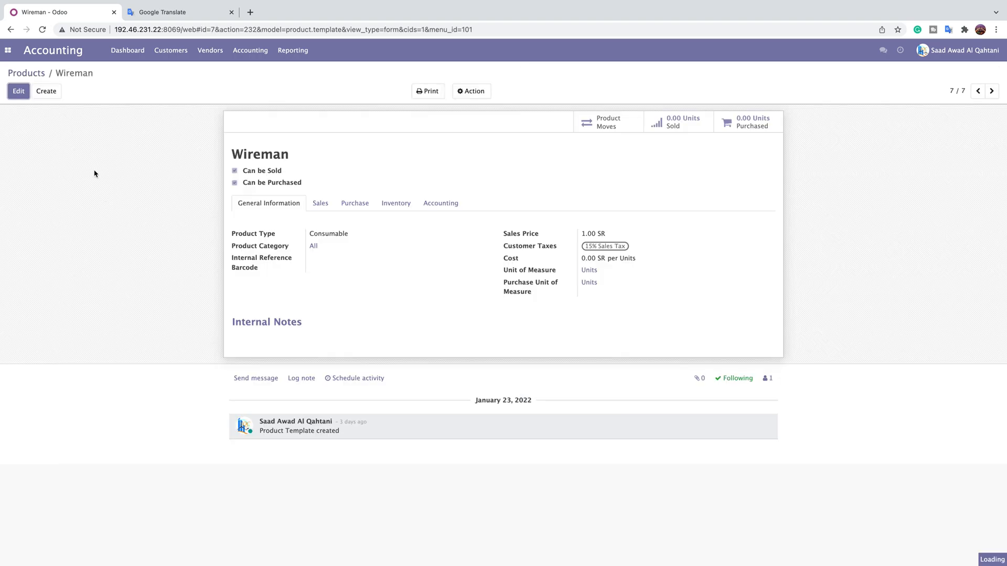
pyautogui.click(19, 91)
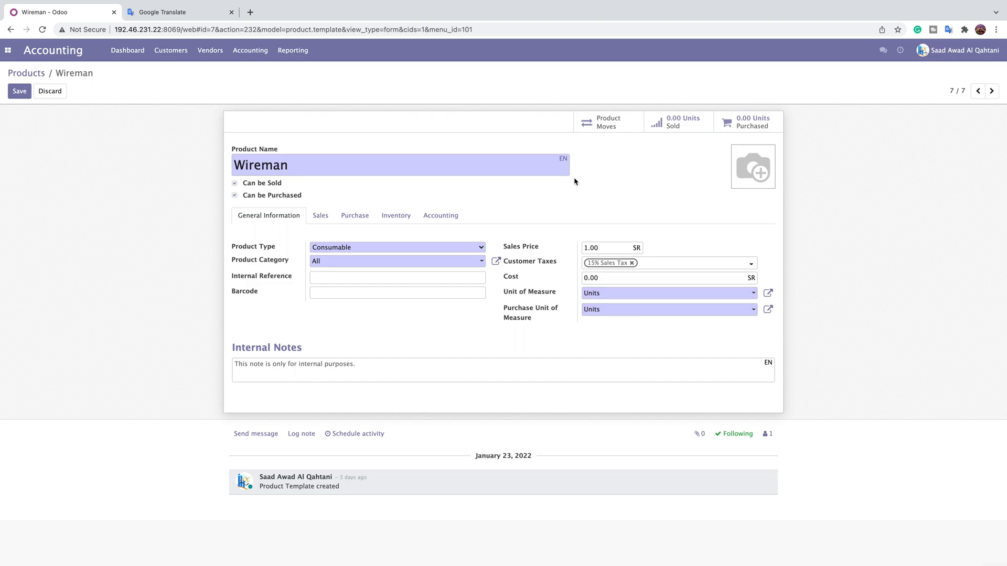
pyautogui.click(563, 159)
# Copy the Arabic name "وايرمان" from the Wireman product's name translations and close the translation dialog
pyautogui.moveTo(418, 88); pyautogui.dragTo(394, 88)
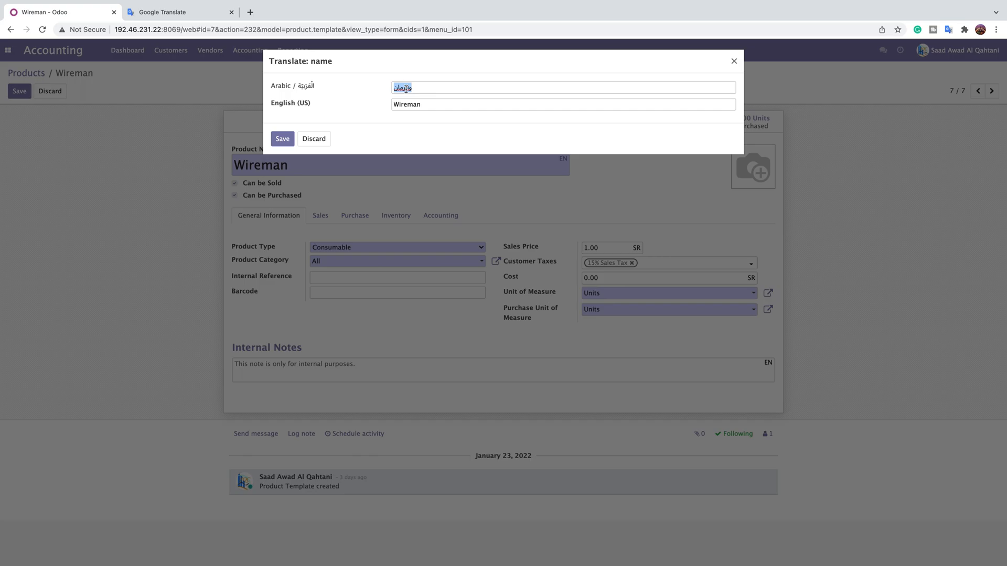
pyautogui.rightClick(405, 87)
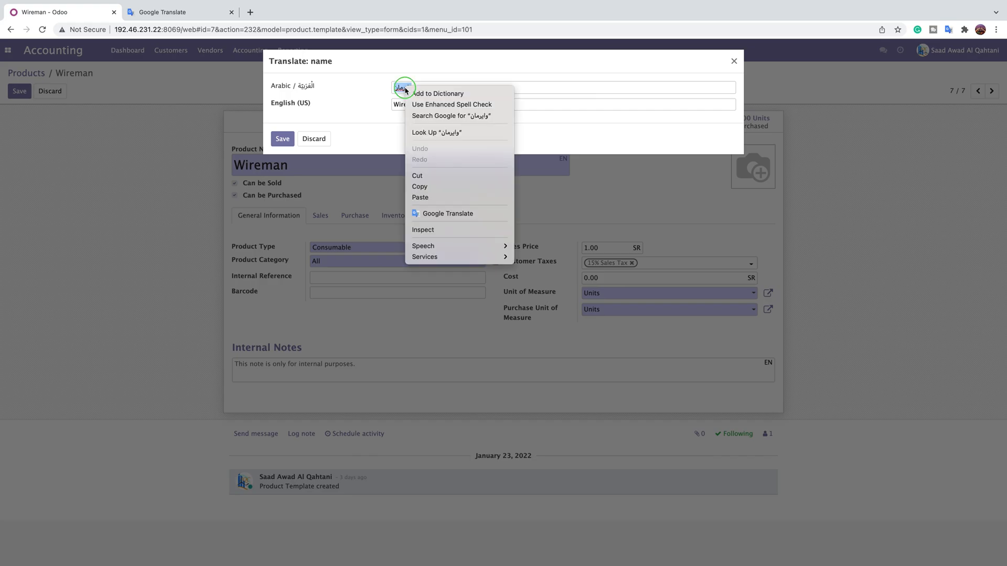
pyautogui.click(422, 187)
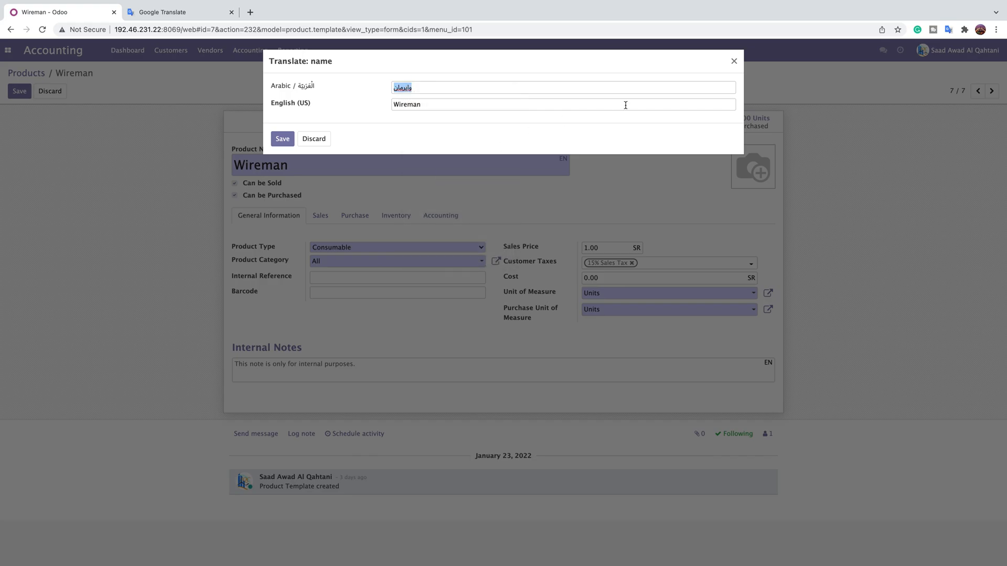
pyautogui.click(734, 61)
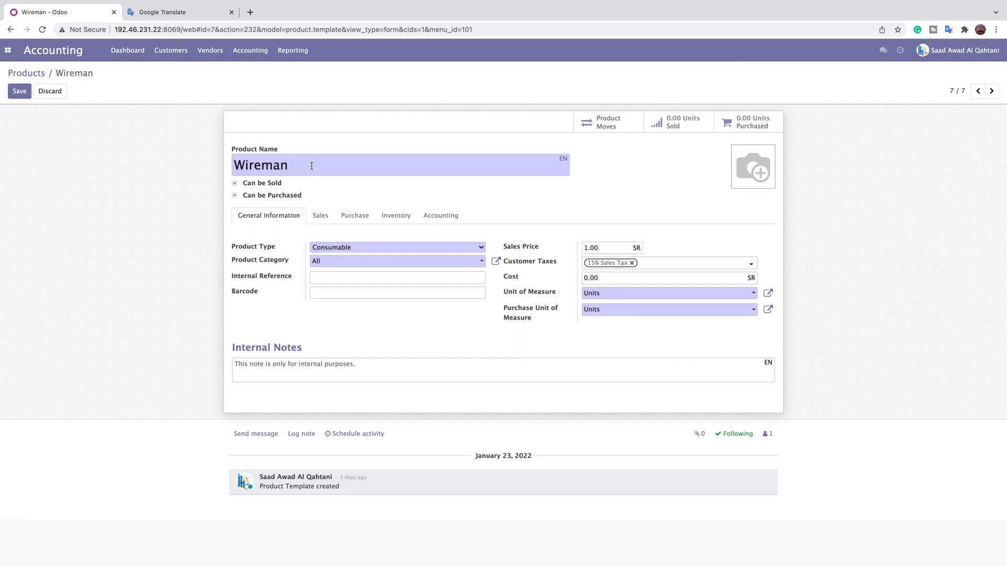
# Try adding the copied Arabic name after "Wireman" in the product name, restoring the plain English name
pyautogui.press('super+v')
pyautogui.moveTo(355, 168); pyautogui.dragTo(231, 165)
pyautogui.click(273, 165)
pyautogui.moveTo(301, 165); pyautogui.dragTo(293, 166)
pyautogui.write('|')
pyautogui.press('BackSpace')
pyautogui.moveTo(287, 165); pyautogui.dragTo(347, 166)
pyautogui.press('BackSpace')
# Check the Arabic and English (US) name translations of the Wireman product and close the dialog
pyautogui.click(563, 158)
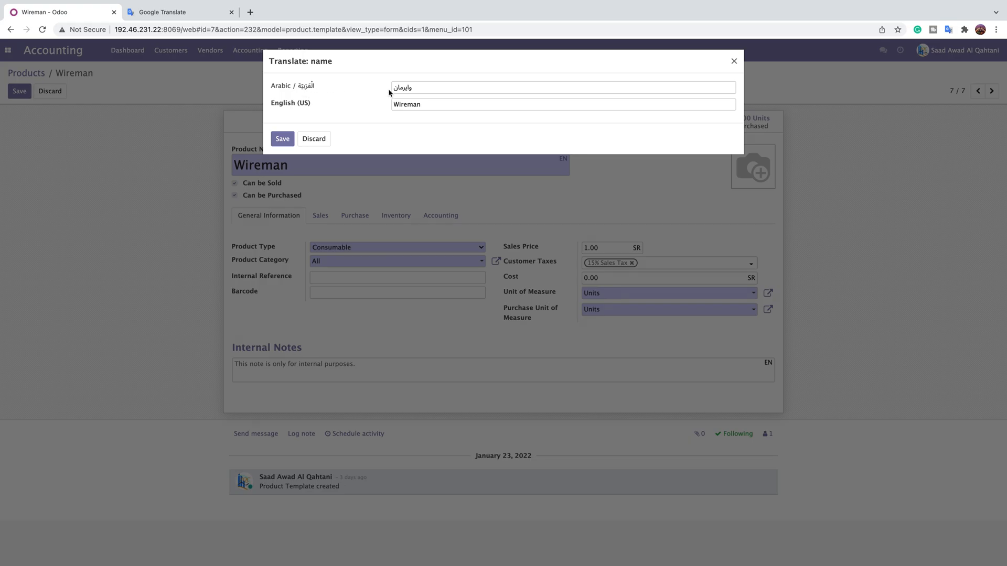
pyautogui.moveTo(427, 86); pyautogui.dragTo(390, 90)
pyautogui.click(733, 61)
# Return to the customer invoices and preview the EEIC invoice again down to its line items
pyautogui.click(171, 51)
pyautogui.click(177, 73)
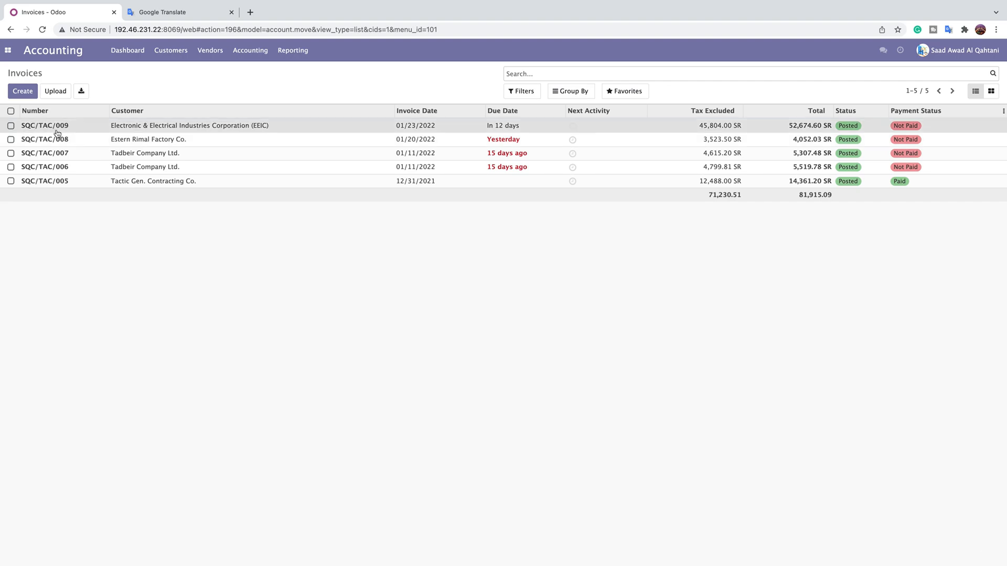
pyautogui.click(57, 131)
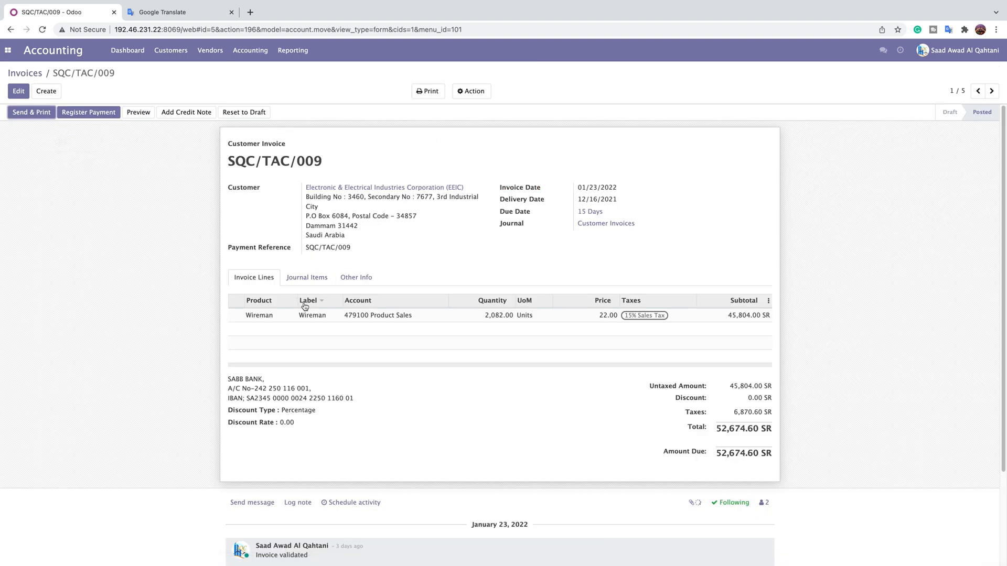
pyautogui.click(138, 112)
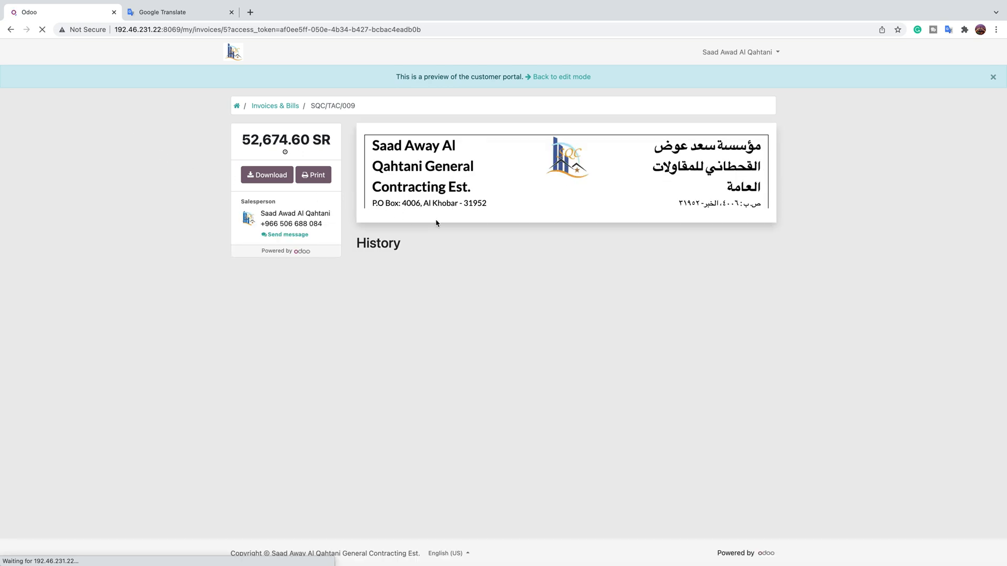
pyautogui.scroll(-5, 508, 273)
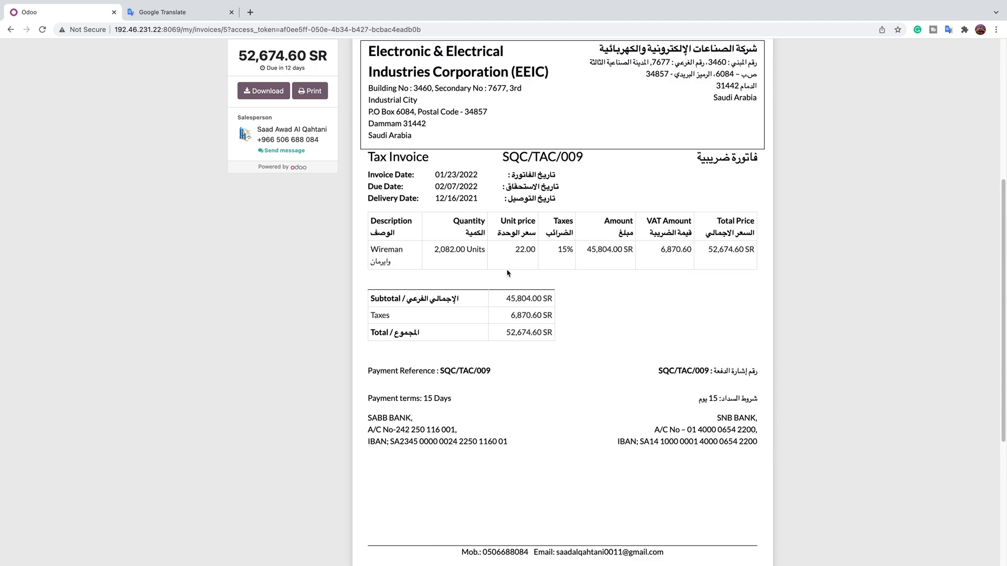
# Examine the English and Arabic descriptions on the Wireman line, and return to the invoice's edit mode
pyautogui.moveTo(372, 250)
pyautogui.mouseDown()
pyautogui.moveTo(403, 252)
pyautogui.moveTo(408, 239)
pyautogui.moveTo(384, 264)
pyautogui.mouseUp()
pyautogui.click(382, 246)
pyautogui.scroll(1, 397, 264)
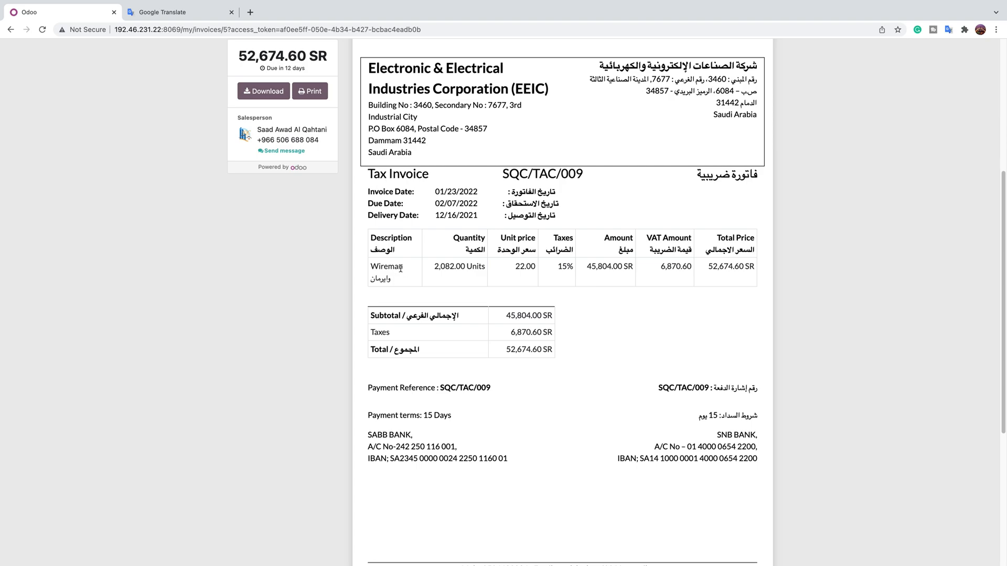
pyautogui.scroll(5, 415, 267)
pyautogui.click(557, 79)
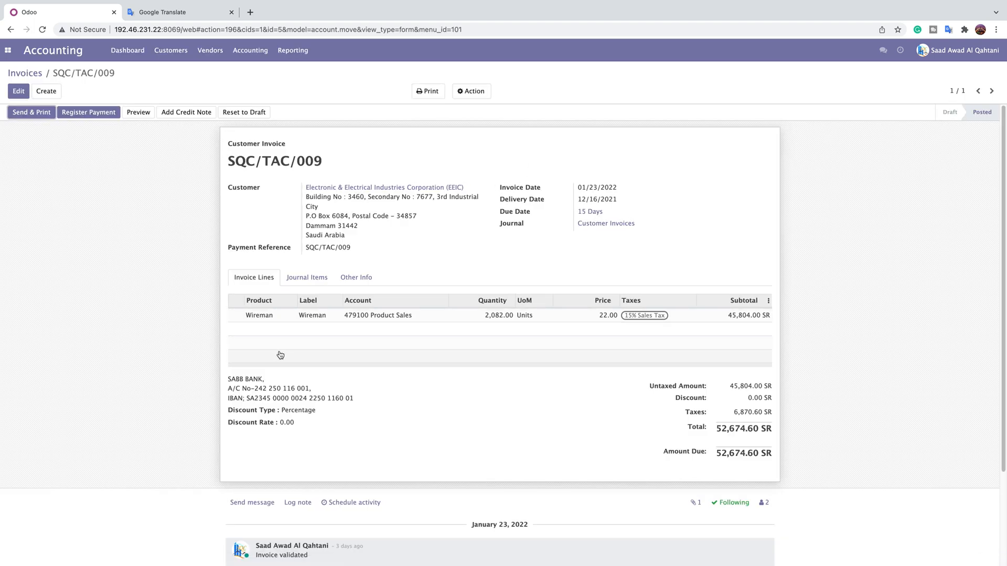
# Open the Tactic Gen. Contracting Co. invoice from the customer invoices and preview its line items
pyautogui.click(168, 60)
pyautogui.click(169, 71)
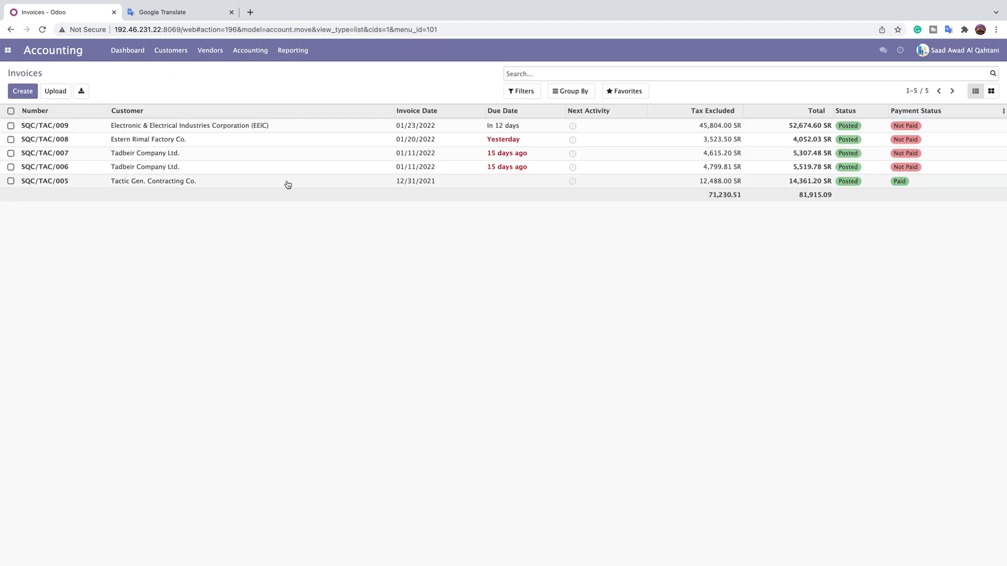
pyautogui.click(49, 181)
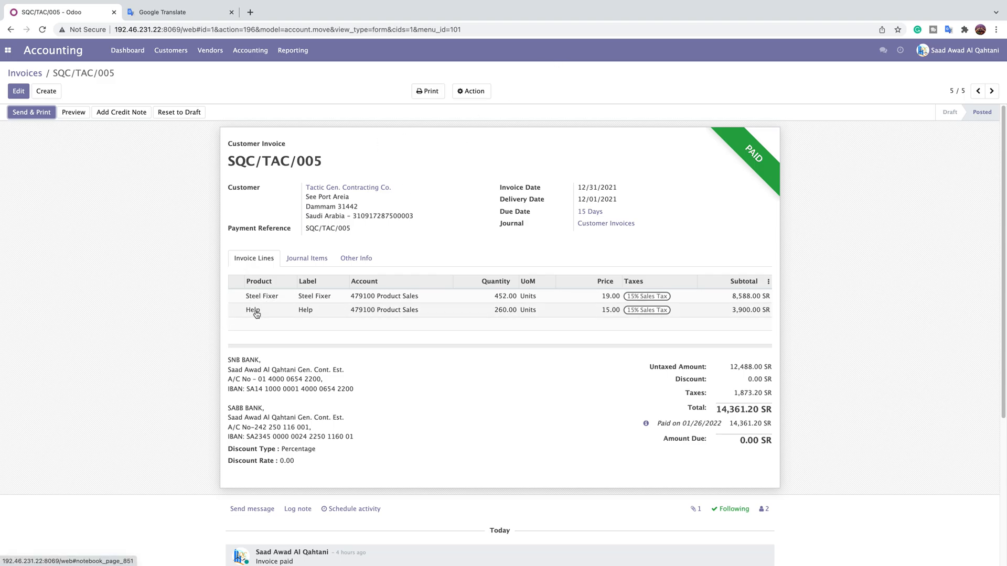
pyautogui.click(74, 113)
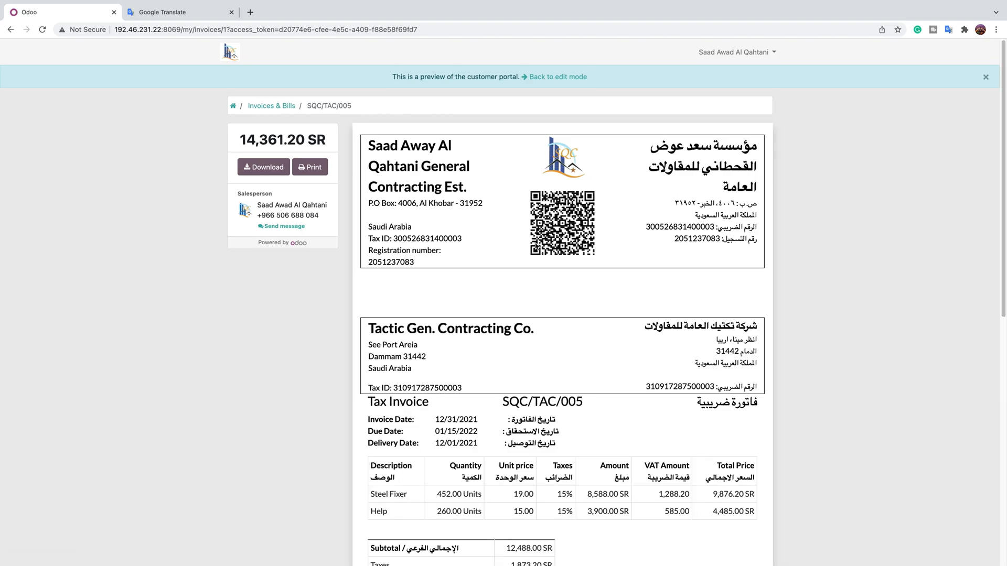
pyautogui.scroll(-2, 536, 245)
pyautogui.scroll(-1, 536, 246)
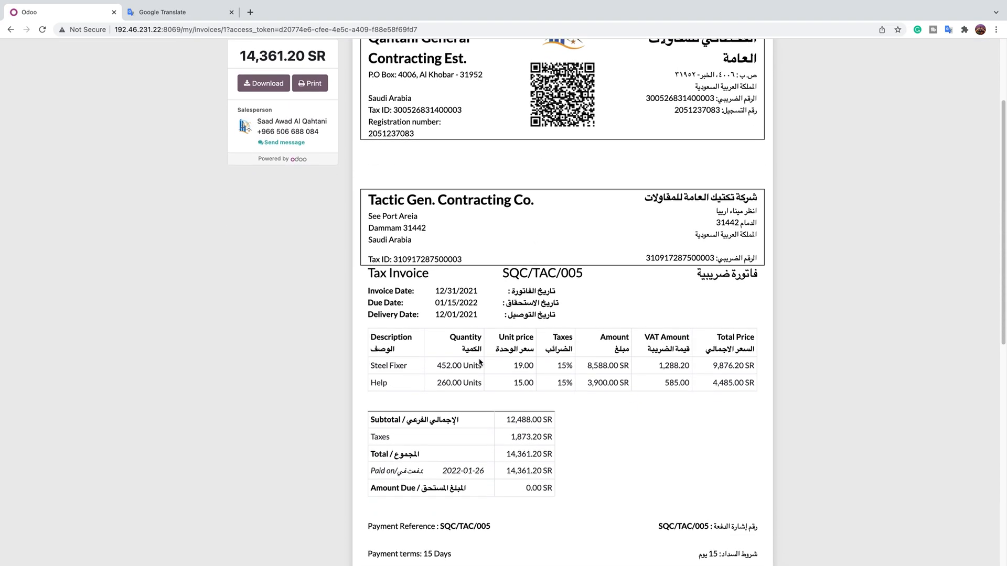
# Check the Steel Fixer and Help line descriptions for Arabic names, and return to the invoice's edit mode
pyautogui.moveTo(405, 366); pyautogui.dragTo(364, 391)
pyautogui.click(388, 383)
pyautogui.doubleClick(391, 385)
pyautogui.click(394, 378)
pyautogui.scroll(3, 564, 312)
pyautogui.scroll(-6, 564, 310)
pyautogui.scroll(5, 508, 303)
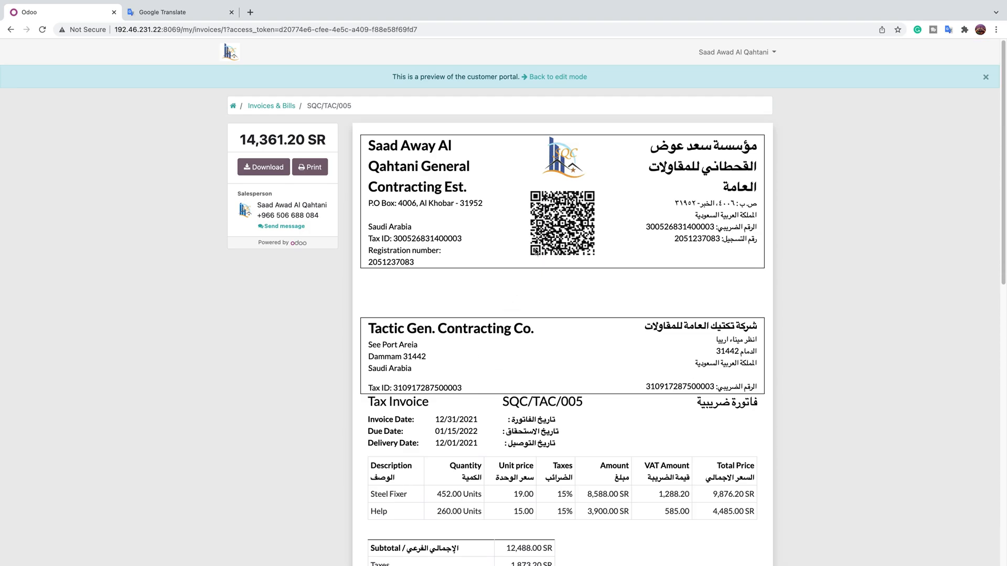
pyautogui.click(566, 79)
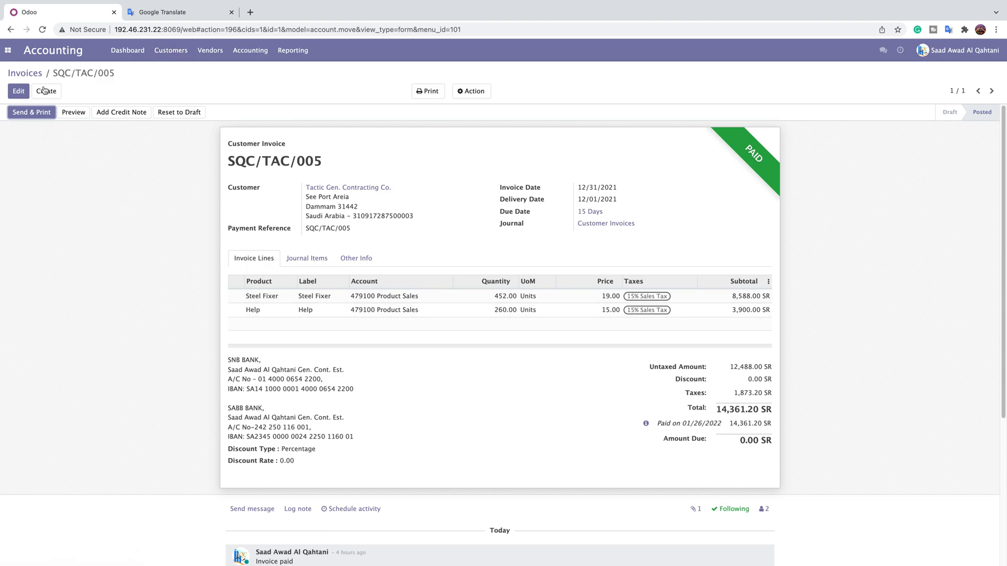
# Leave the invoice for the customer products list and open the Steel Fixer product for editing
pyautogui.click(19, 92)
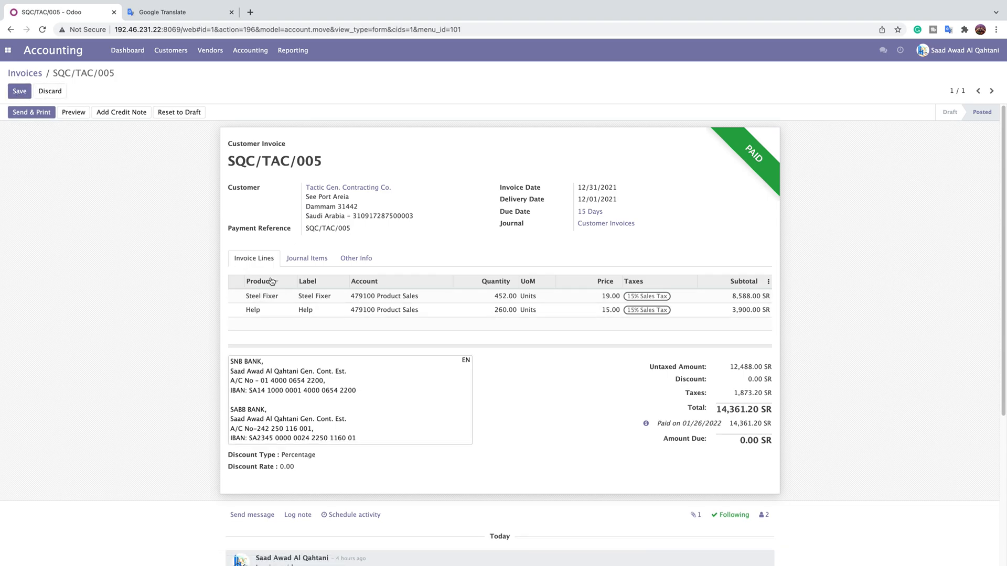
pyautogui.click(173, 54)
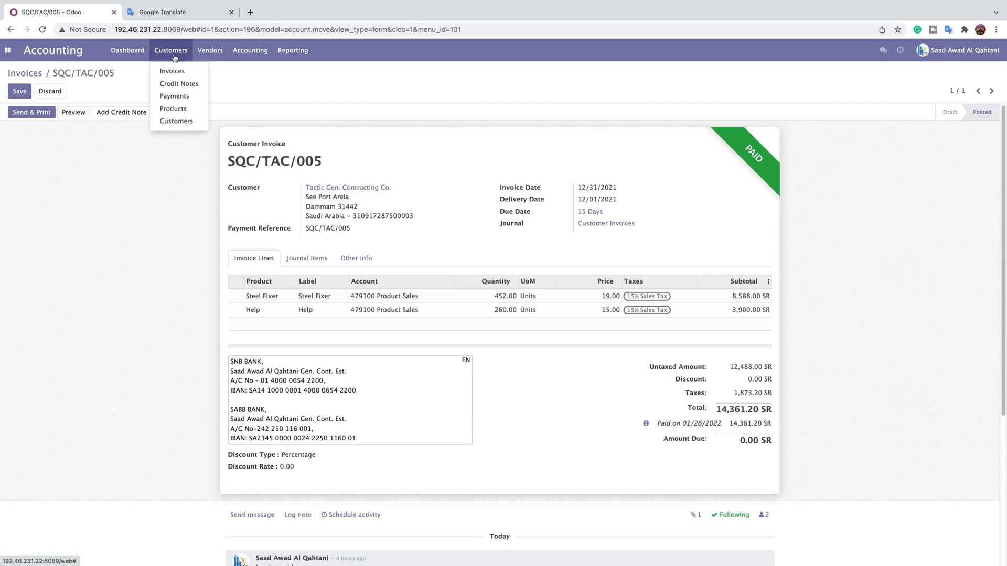
pyautogui.click(177, 111)
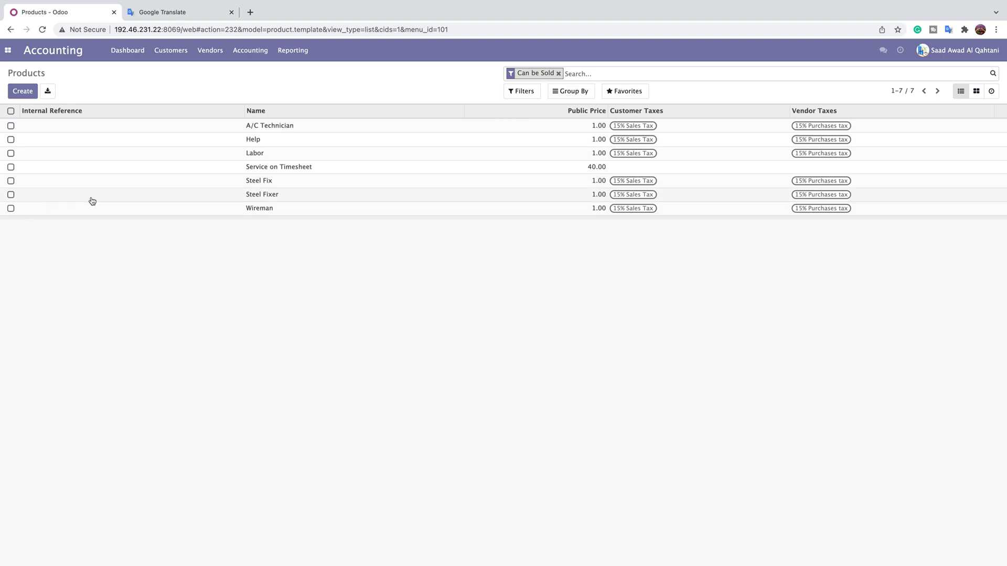
pyautogui.click(261, 200)
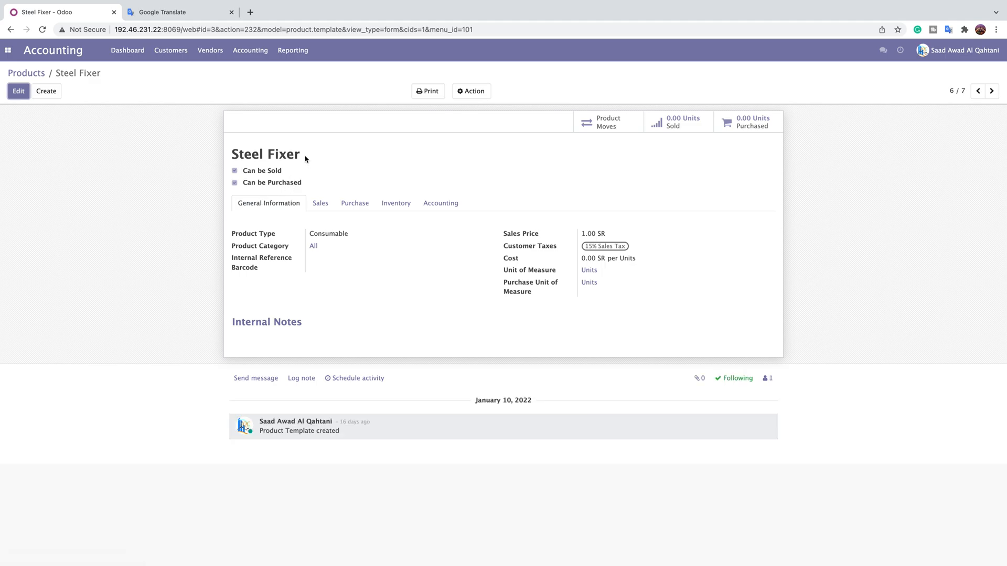
pyautogui.click(19, 92)
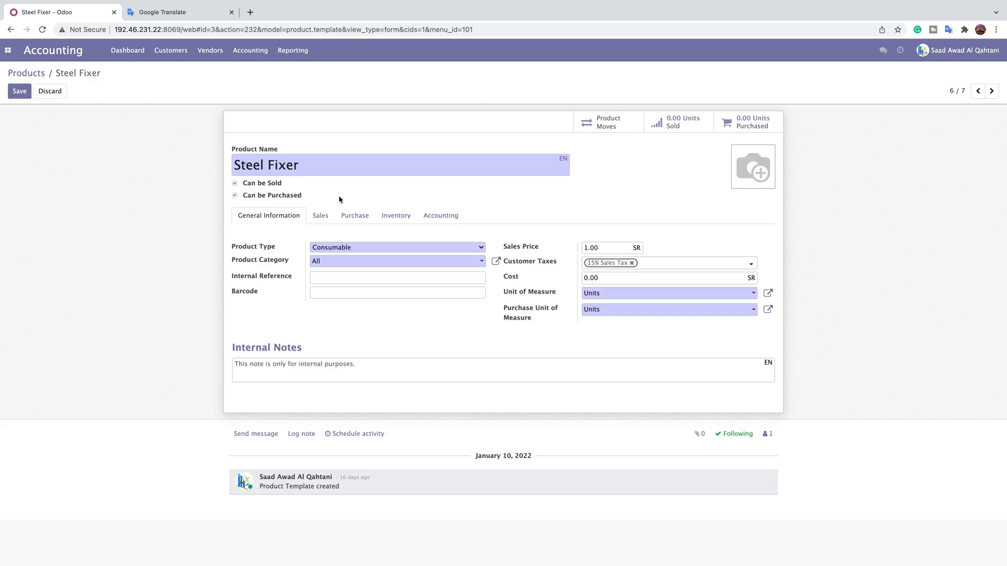
# Copy the product name "Steel Fixer" and switch to Google Translate
pyautogui.moveTo(323, 166); pyautogui.dragTo(233, 166)
pyautogui.rightClick(255, 164)
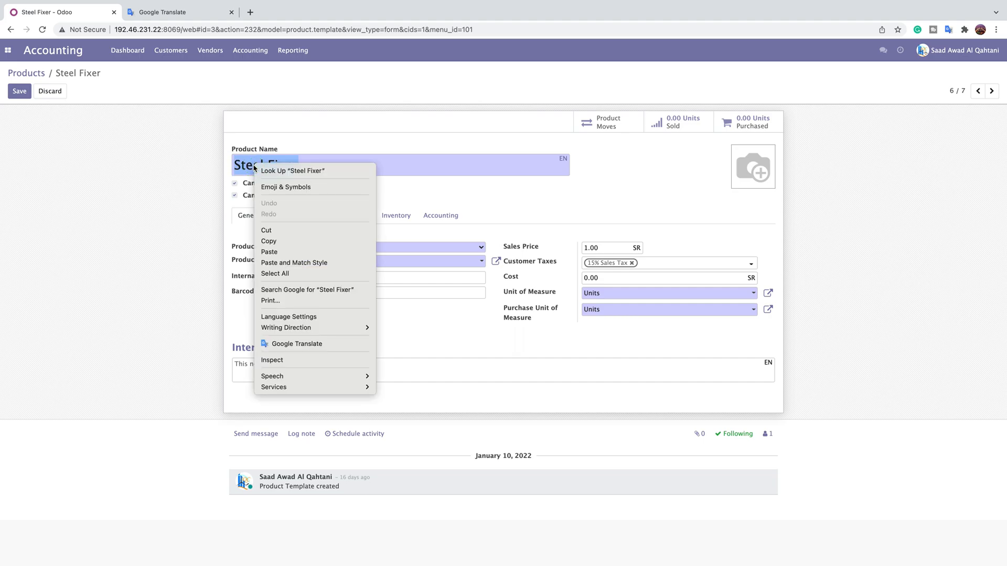
pyautogui.click(269, 240)
pyautogui.click(186, 12)
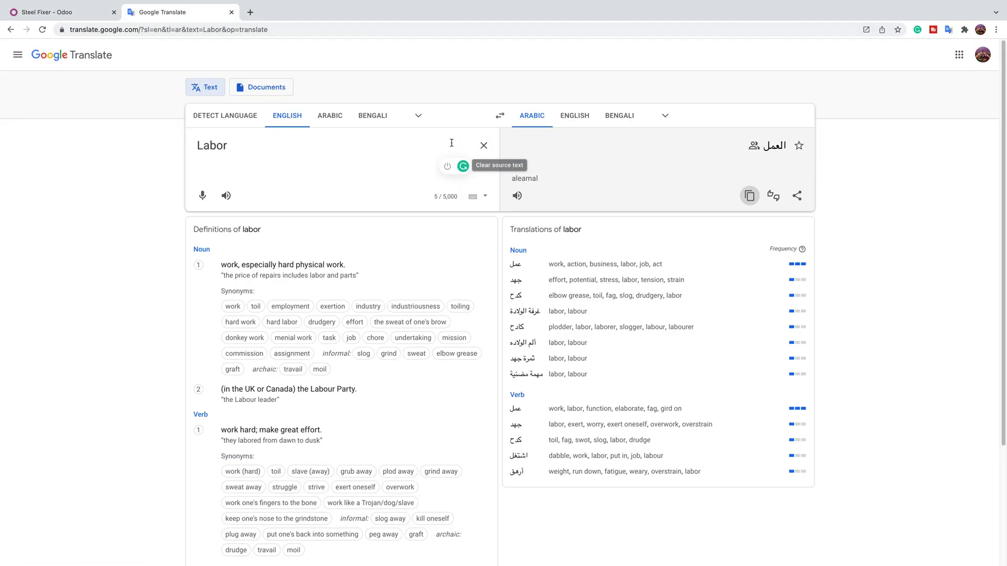
# Replace the source text with the copied "Steel Fixer", translate it from English to Arabic, and copy the translation
pyautogui.click(482, 145)
pyautogui.rightClick(328, 146)
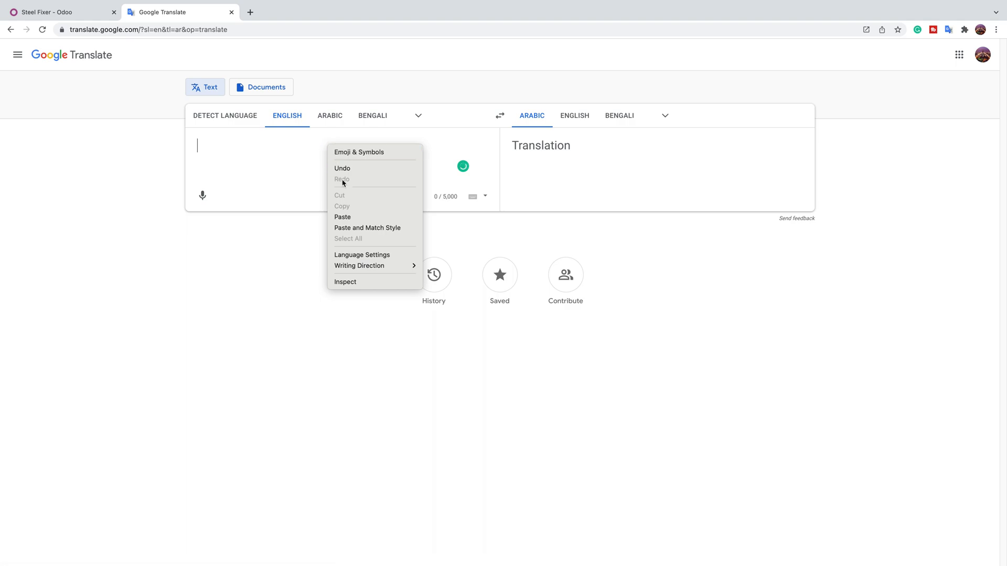
pyautogui.click(344, 217)
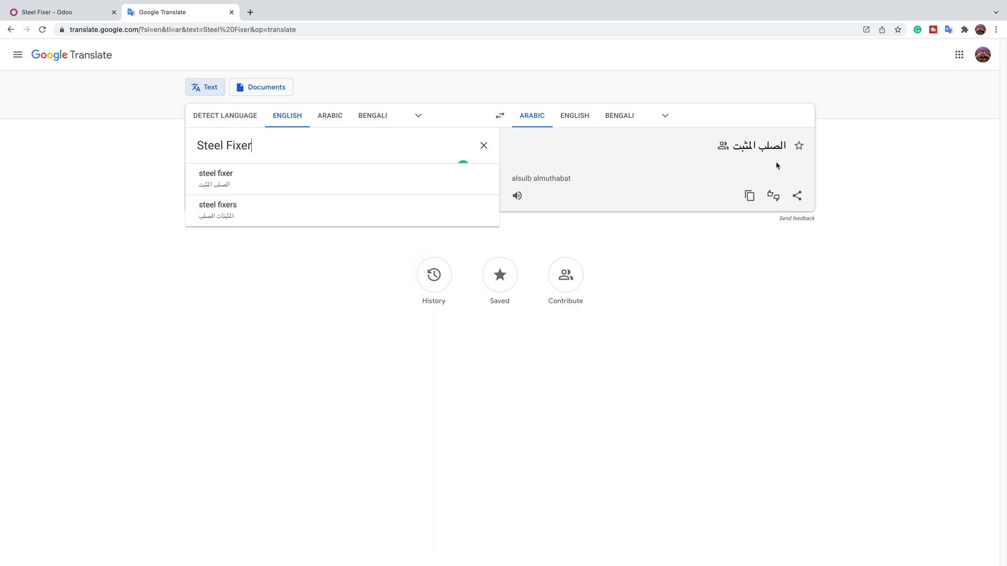
pyautogui.click(749, 196)
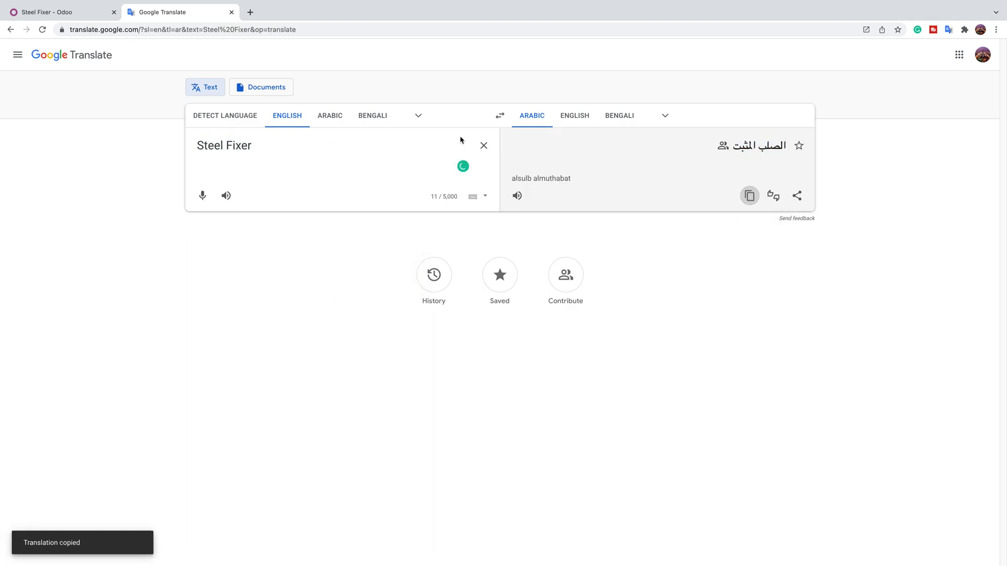
# Return to Odoo, set the Arabic translation of the Steel Fixer product name to "الصلب المثبت", and save the product
pyautogui.click(67, 16)
pyautogui.click(335, 172)
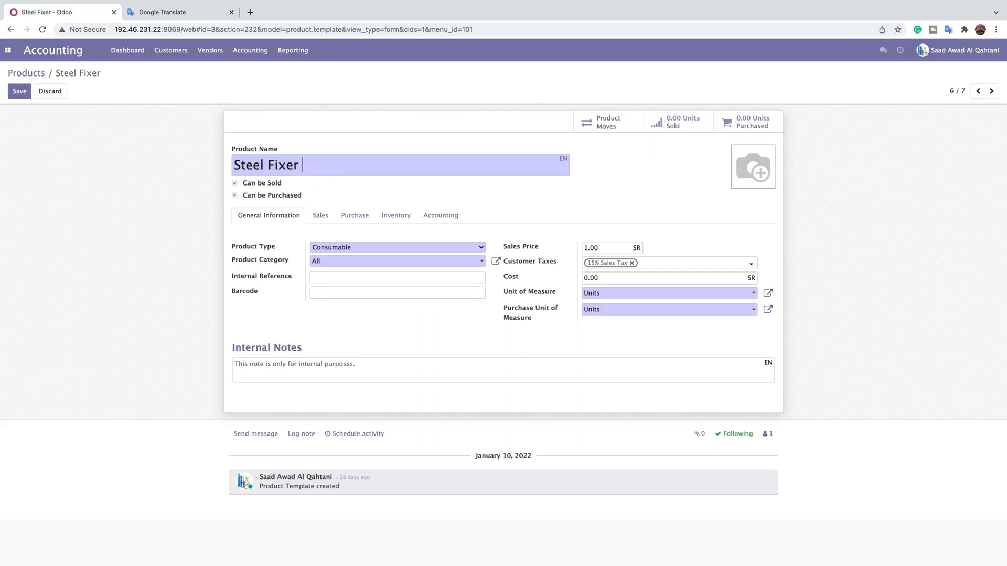
pyautogui.click(564, 158)
pyautogui.tripleClick(399, 87)
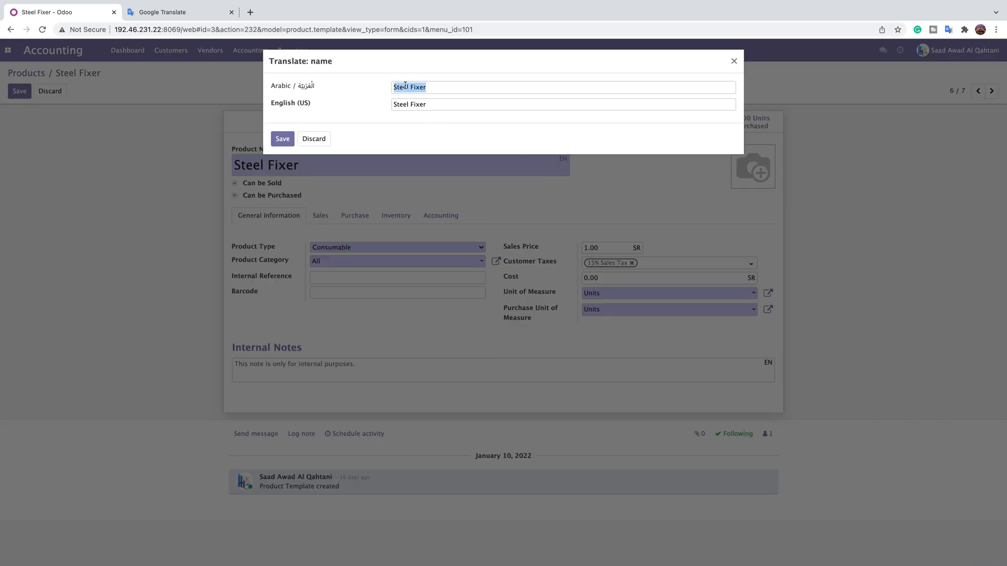
pyautogui.rightClick(410, 87)
pyautogui.click(426, 174)
pyautogui.click(282, 139)
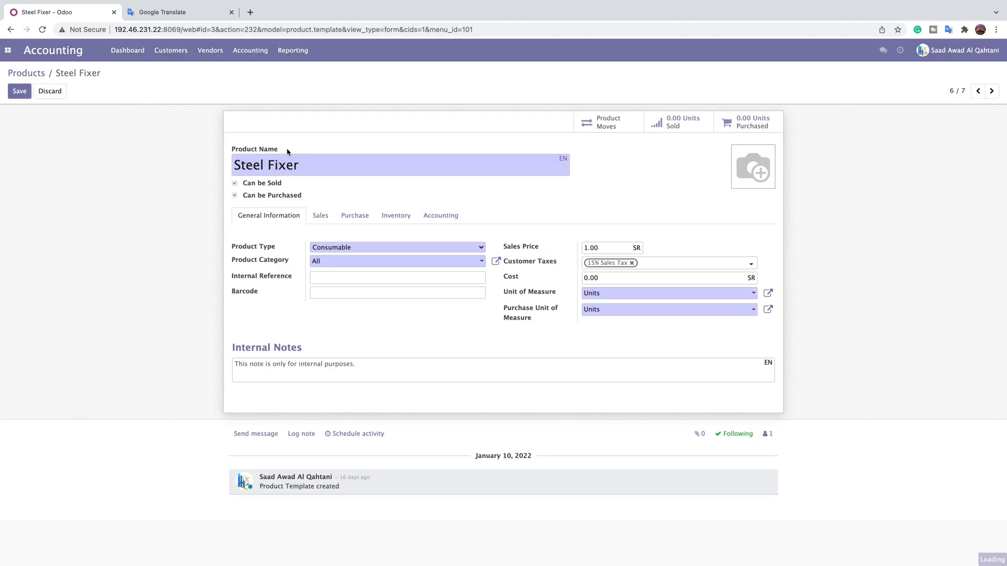
pyautogui.click(18, 92)
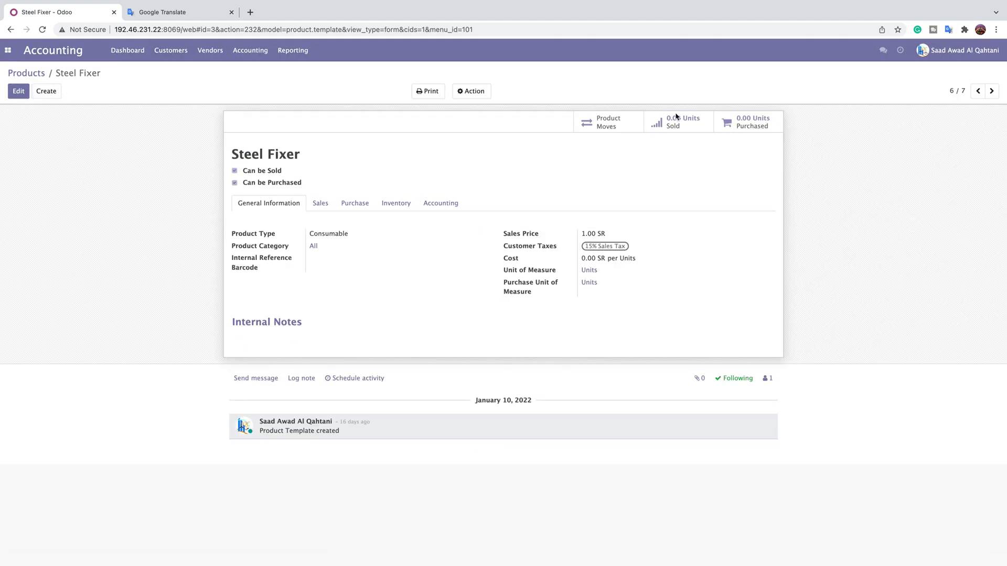
# Go back through the product records to Help, open it for editing, and copy its product name
pyautogui.click(979, 93)
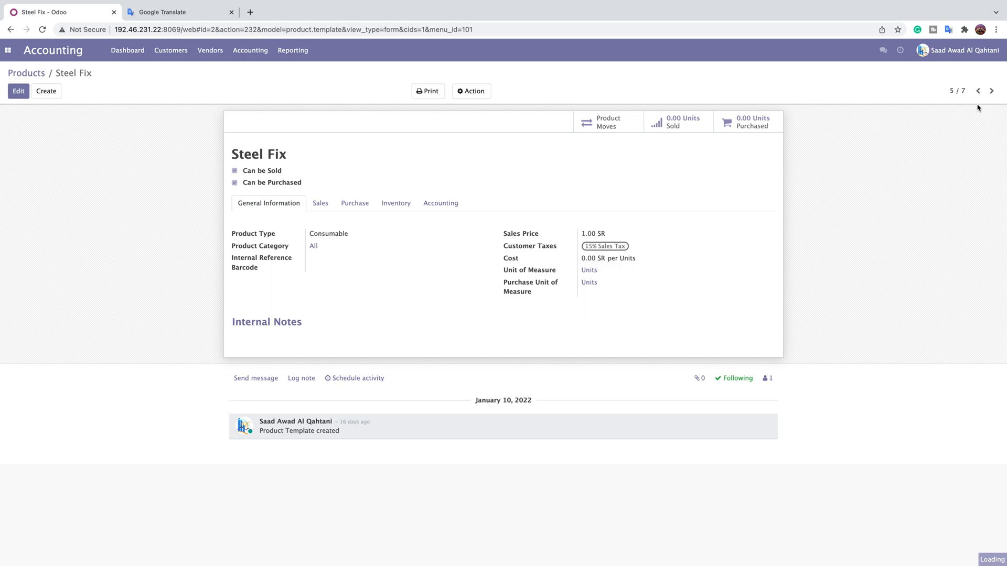
pyautogui.click(979, 91)
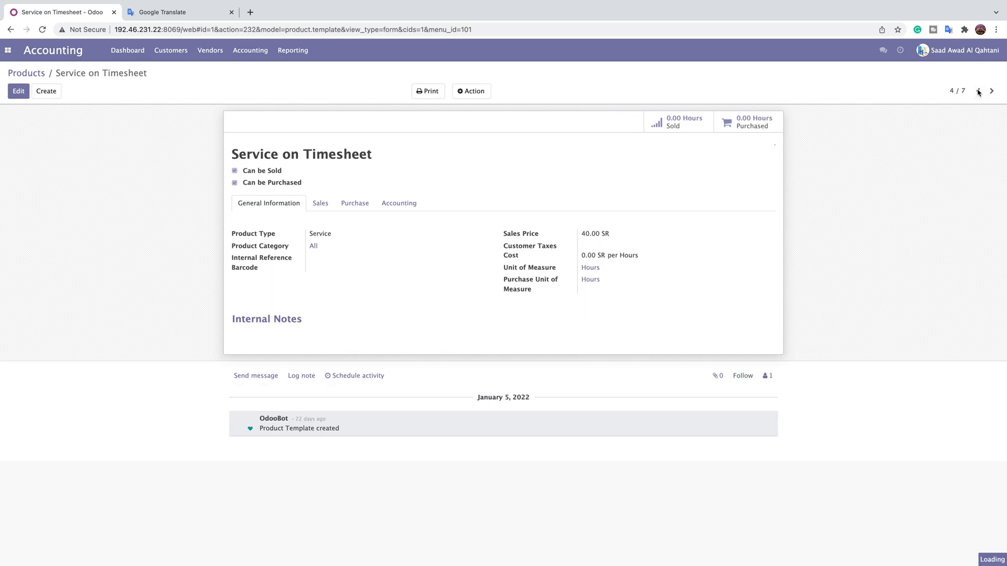
pyautogui.click(978, 92)
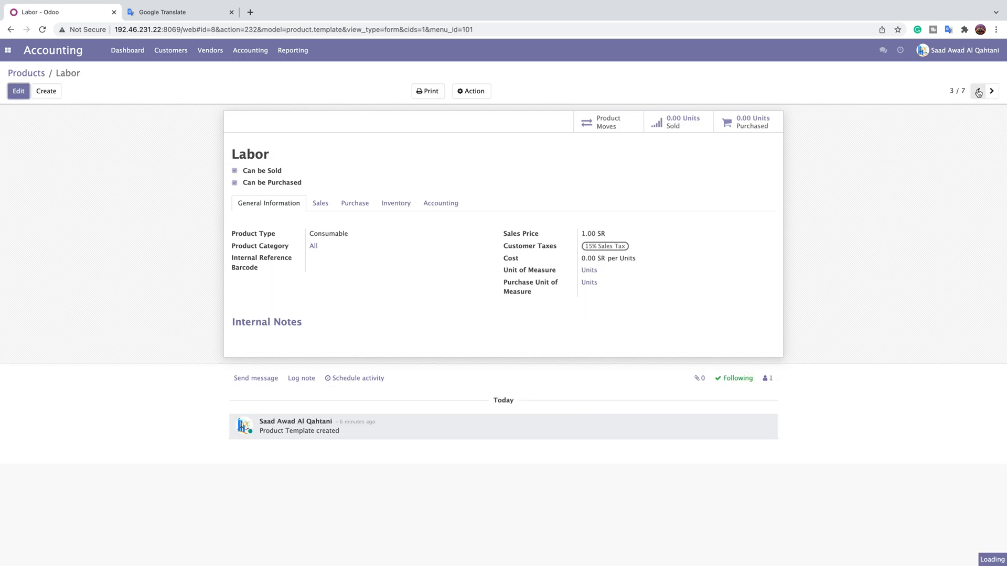
pyautogui.click(978, 92)
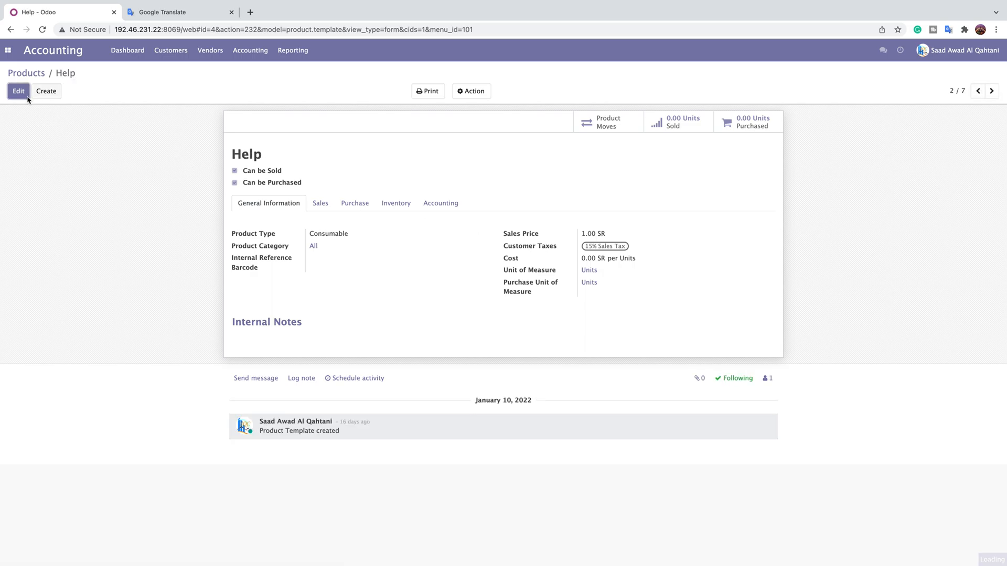
pyautogui.click(18, 90)
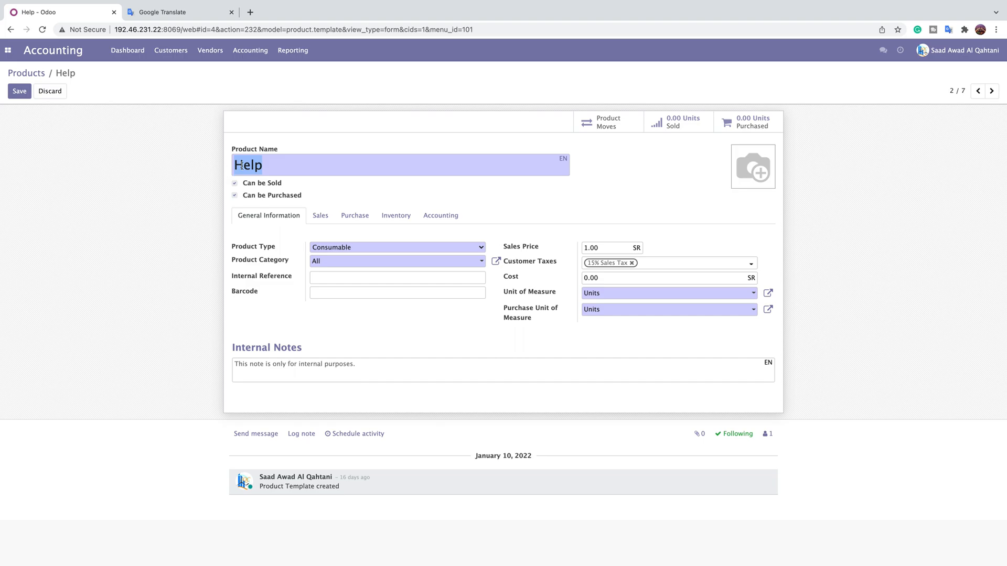
pyautogui.rightClick(246, 165)
pyautogui.click(260, 242)
# Switch to Google Translate, translate "Help" from English to Arabic, and copy the translation
pyautogui.click(168, 12)
pyautogui.click(481, 145)
pyautogui.rightClick(221, 151)
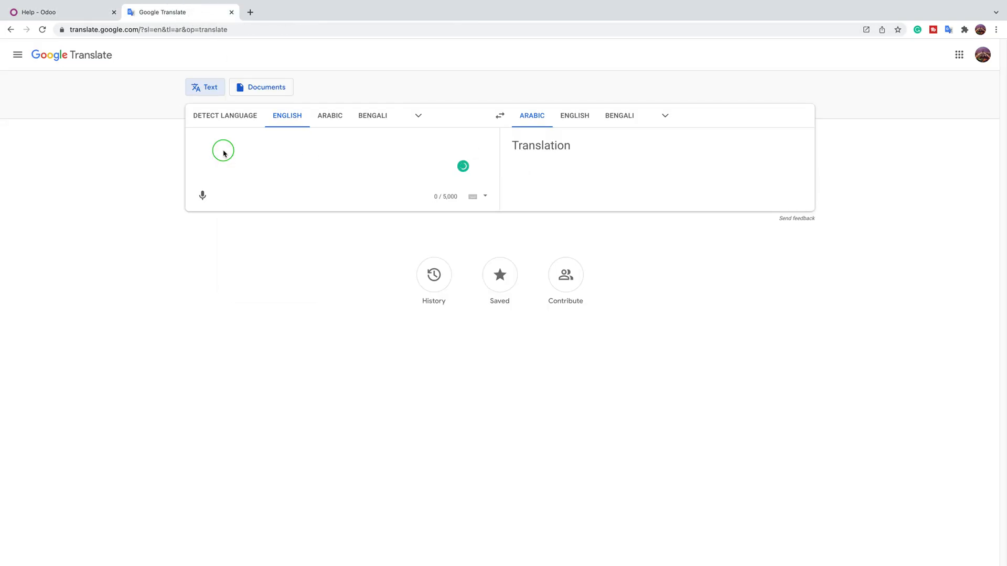
pyautogui.click(256, 218)
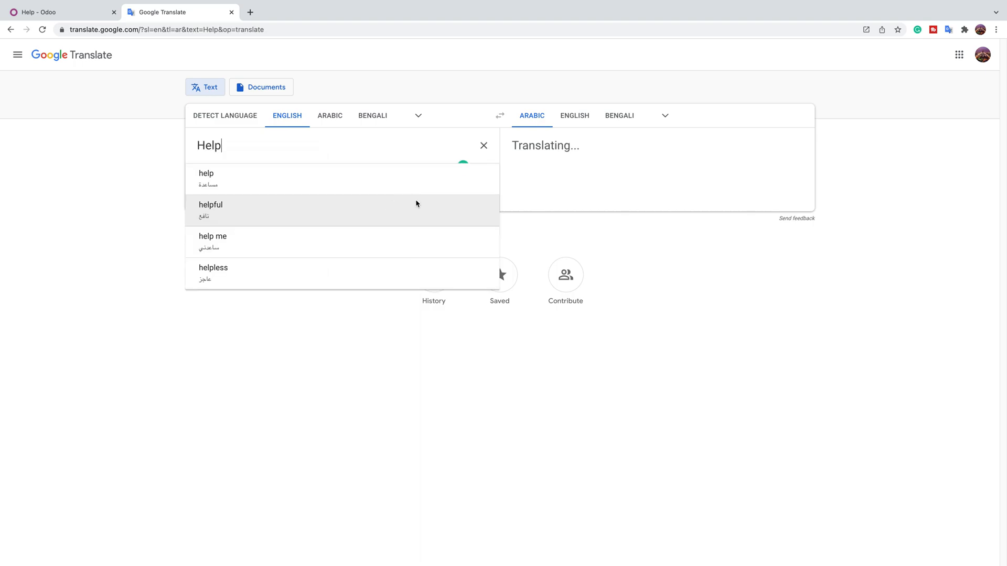
pyautogui.click(750, 196)
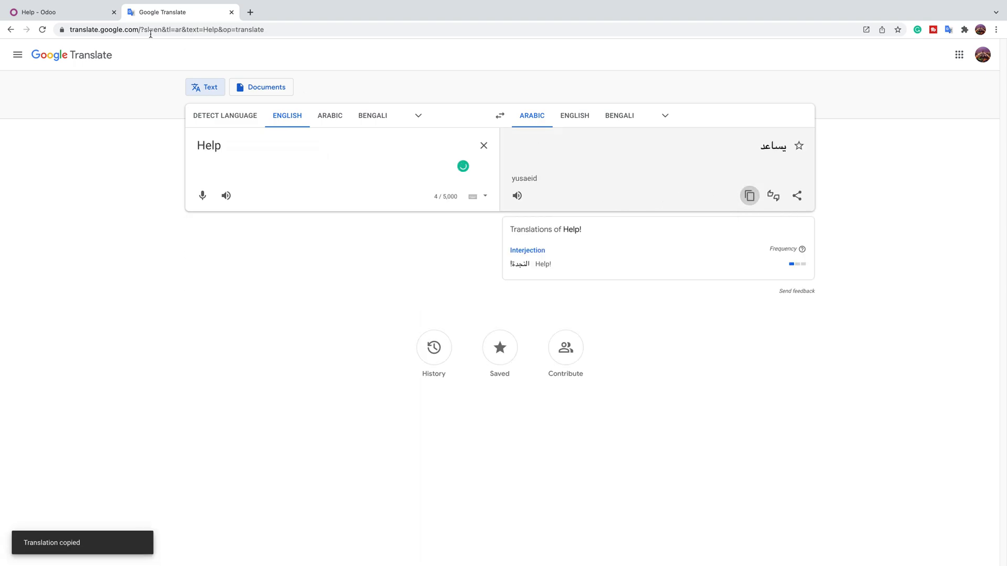
# Return to Odoo, append the copied Arabic word so the product name reads "Help – يساعد", and save the product
pyautogui.click(79, 11)
pyautogui.click(317, 168)
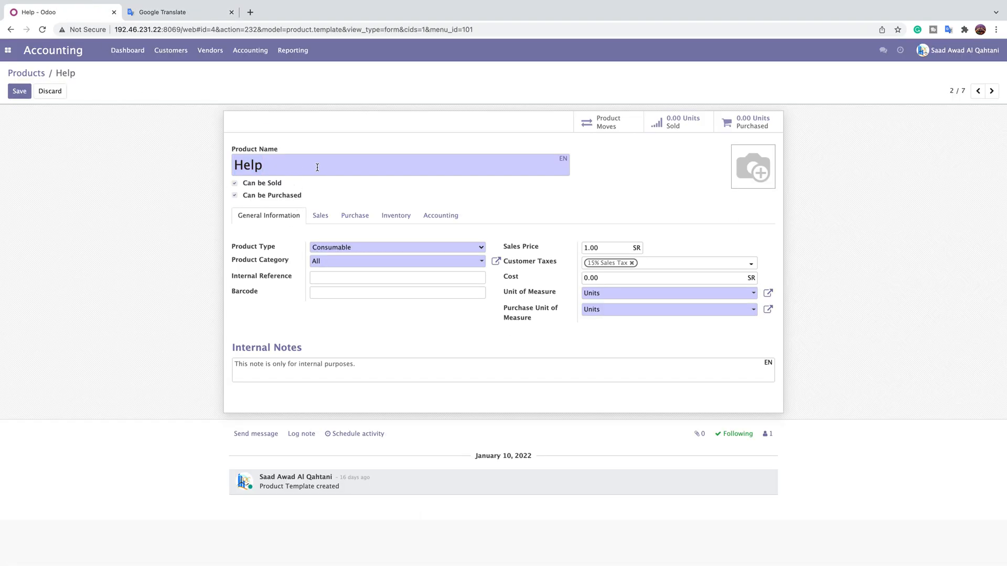
pyautogui.press('super+v')
pyautogui.click(18, 93)
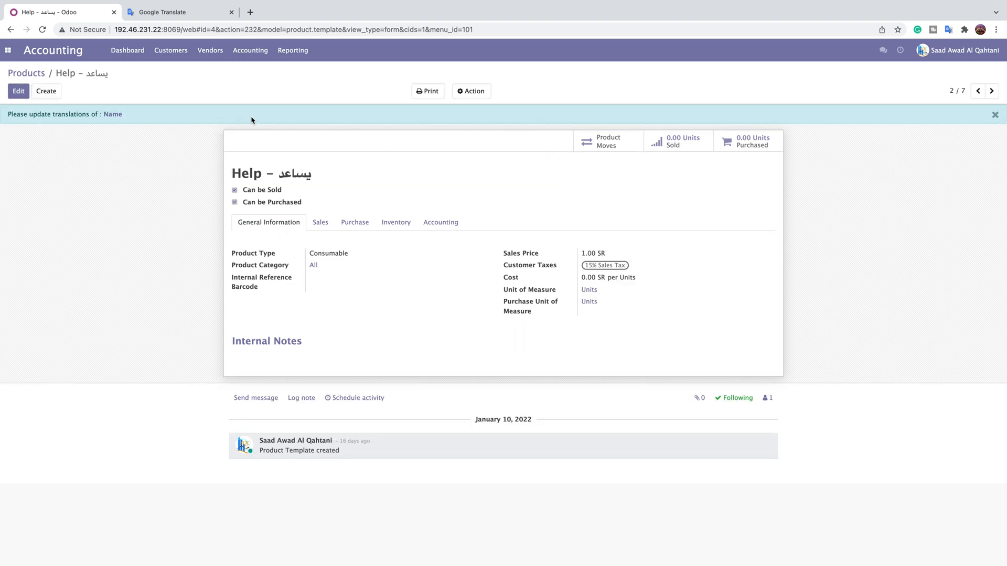
# Open the Tactic Gen. Contracting Co. invoice from the customer invoices and show its customer preview
pyautogui.click(177, 57)
pyautogui.click(175, 72)
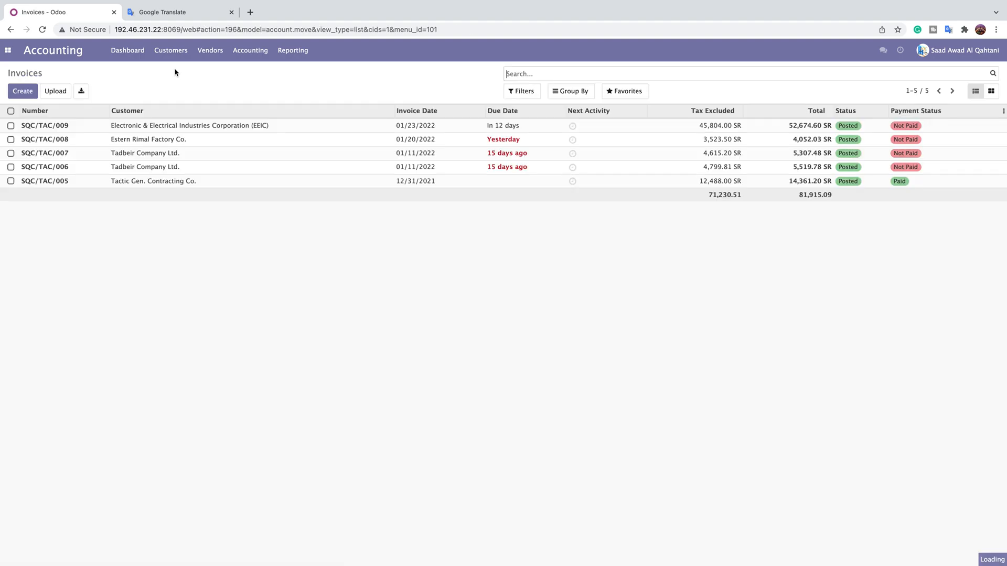
pyautogui.click(61, 182)
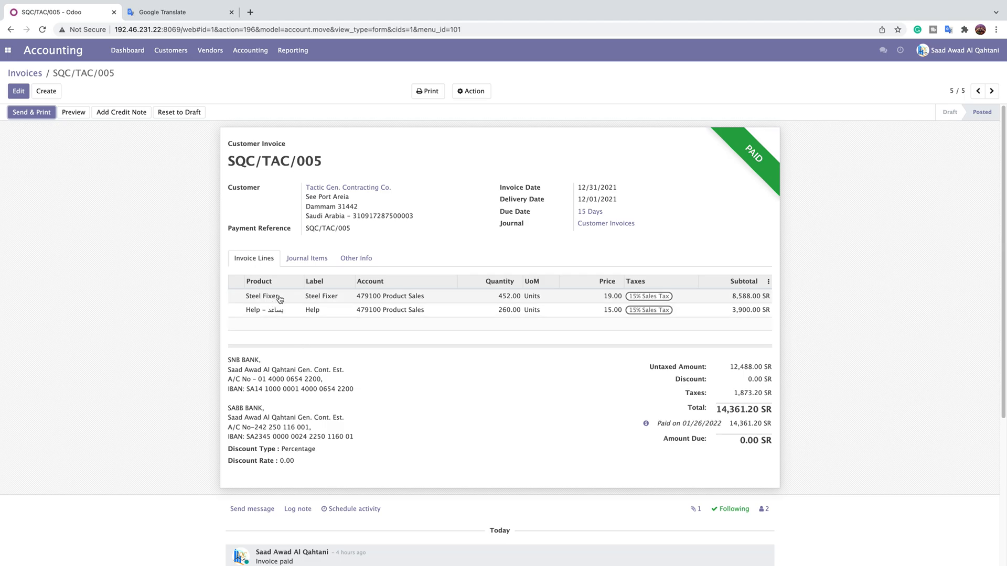
pyautogui.click(73, 112)
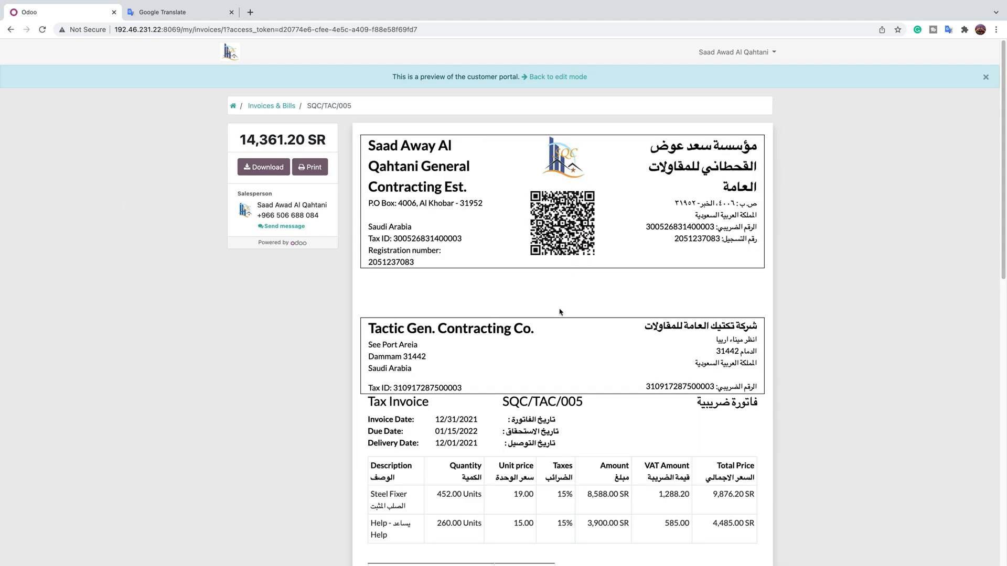
# Compare the English and Arabic descriptions of the Steel Fixer and Help lines, and reopen the invoice for editing
pyautogui.scroll(-3, 443, 347)
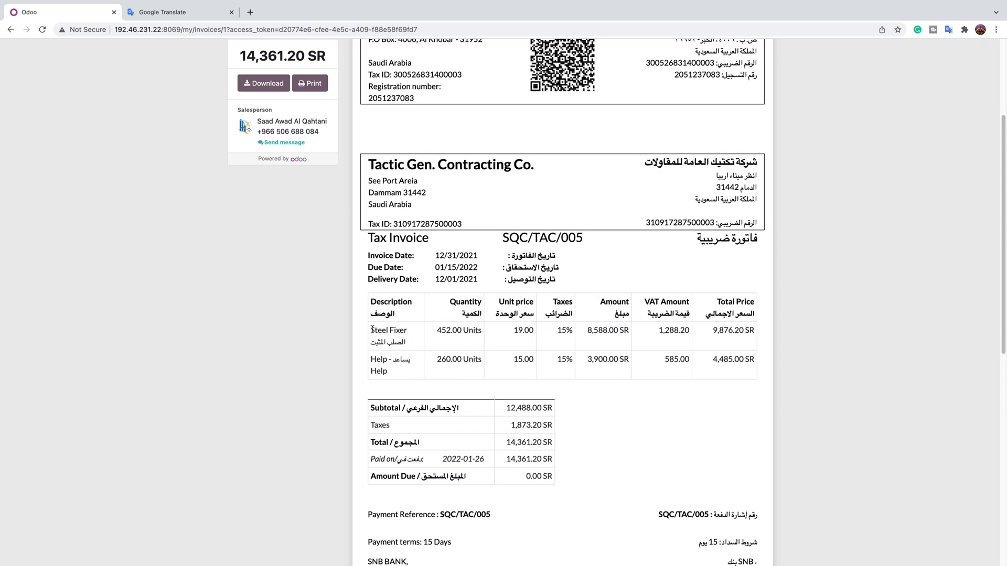
pyautogui.moveTo(372, 330); pyautogui.dragTo(406, 344)
pyautogui.click(390, 346)
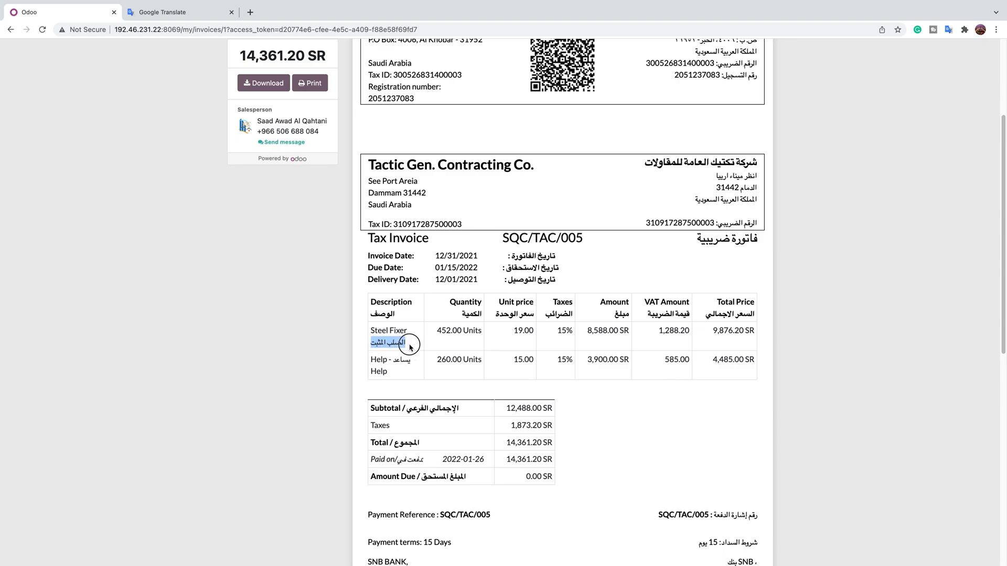
pyautogui.click(381, 360)
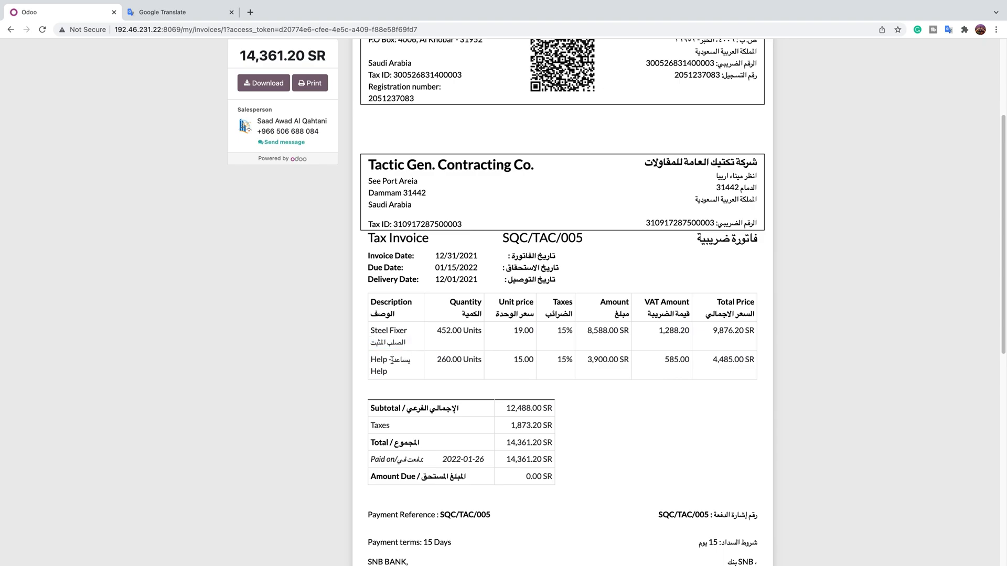
pyautogui.moveTo(388, 371); pyautogui.dragTo(368, 371)
pyautogui.click(379, 375)
pyautogui.scroll(5, 454, 334)
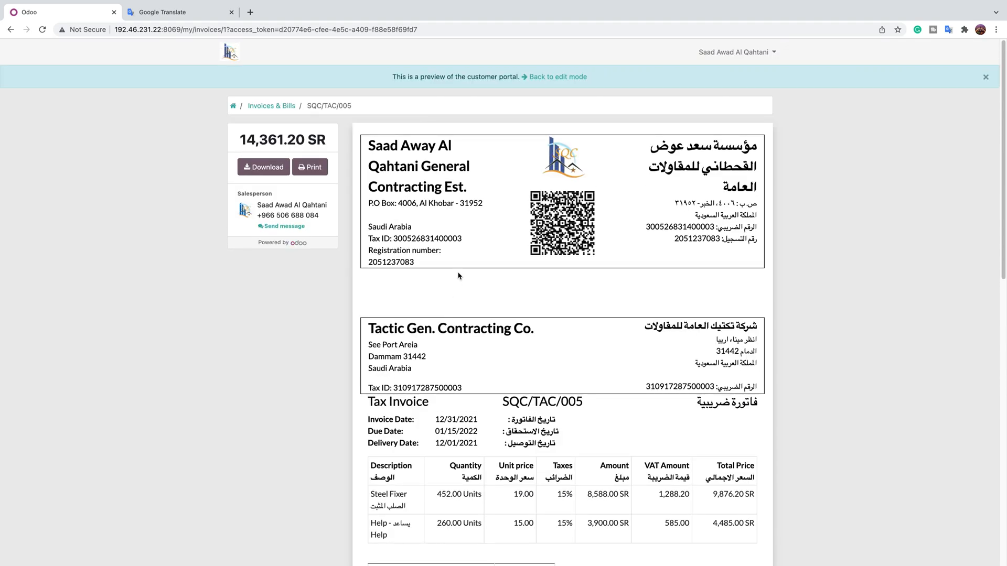
pyautogui.click(568, 79)
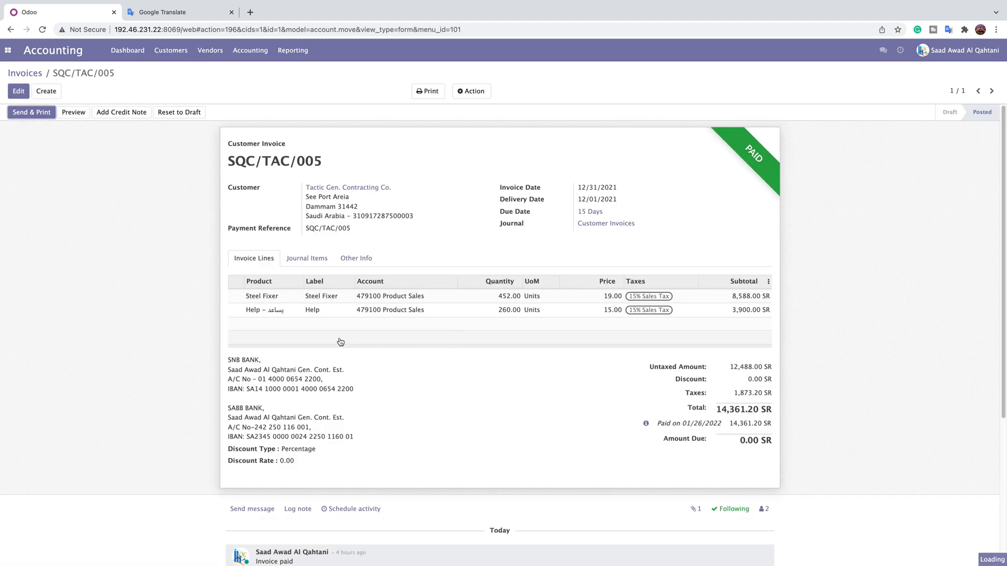
pyautogui.click(22, 93)
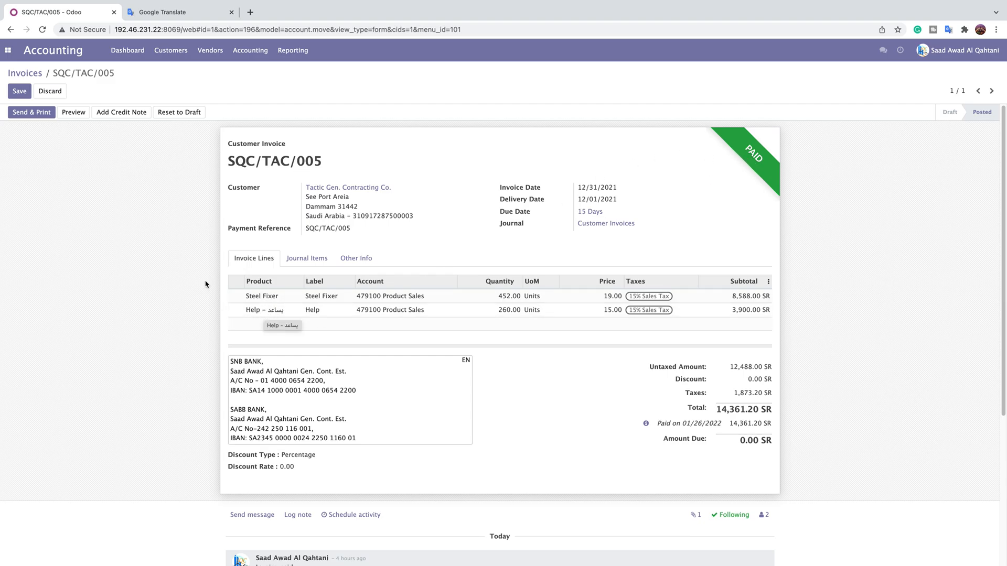
# Open the Help product for editing from the customer products and cut the Arabic text and dash from its name, leaving "Help"
pyautogui.click(170, 50)
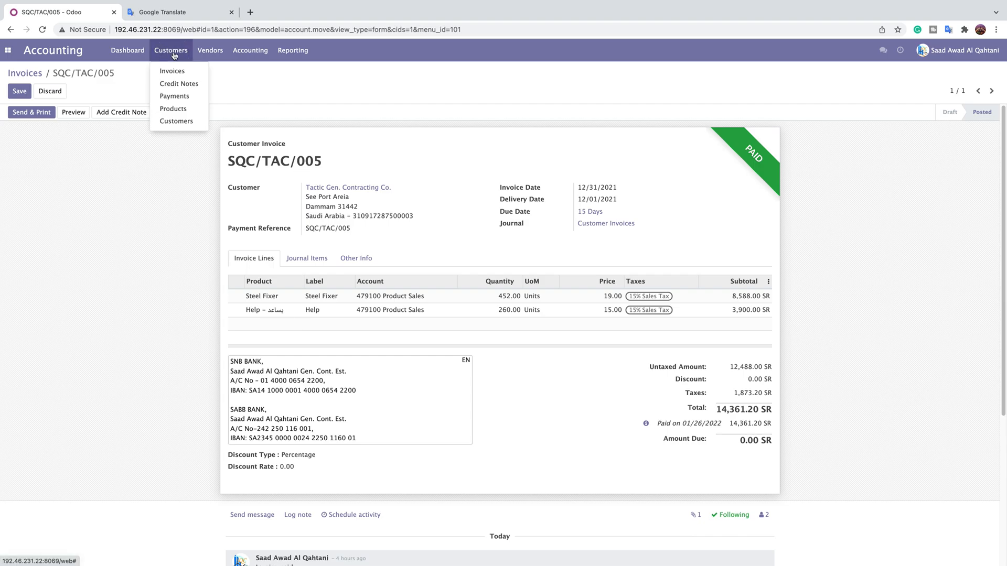
pyautogui.click(174, 109)
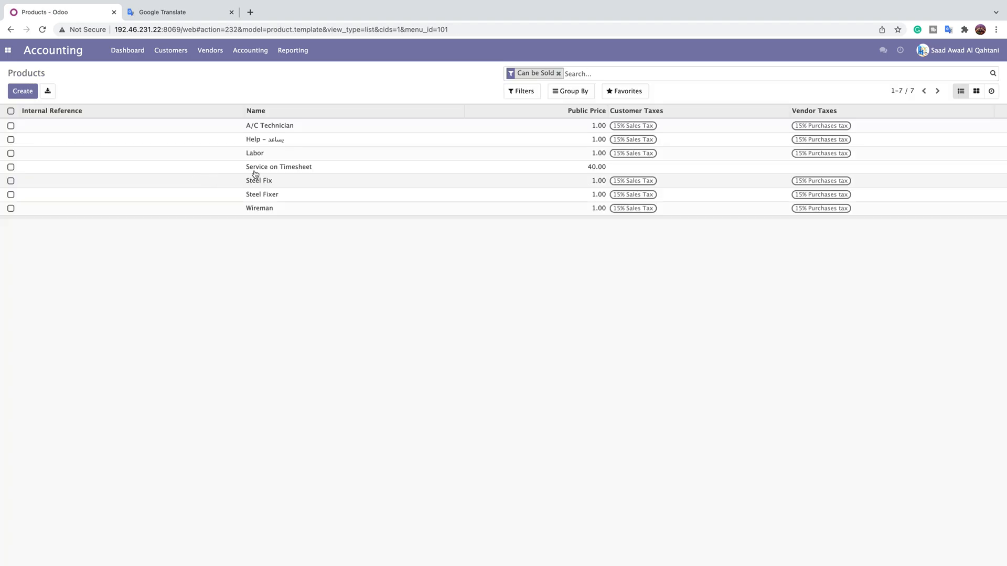
pyautogui.click(35, 143)
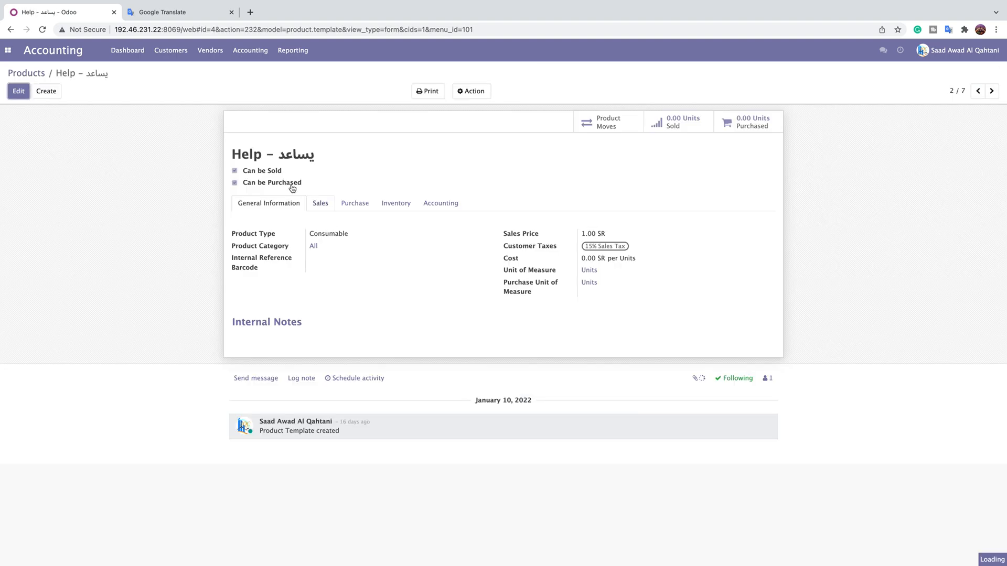
pyautogui.click(18, 91)
pyautogui.doubleClick(291, 166)
pyautogui.rightClick(293, 165)
pyautogui.click(305, 231)
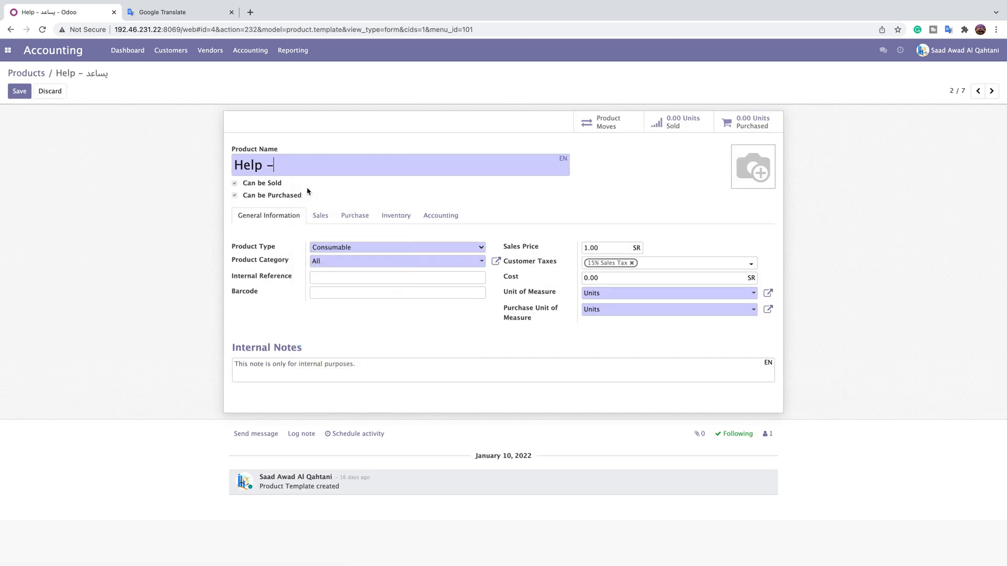
pyautogui.press('BackSpace')
# Replace the Arabic translation of the Help product name with the cut word "يساعد" and save the translation
pyautogui.click(562, 159)
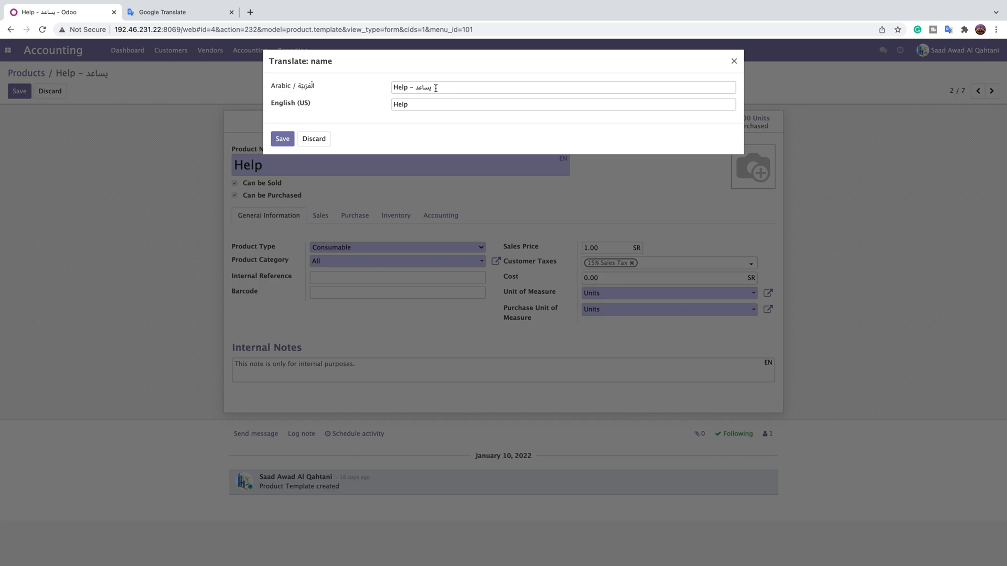
pyautogui.moveTo(435, 88); pyautogui.dragTo(392, 87)
pyautogui.rightClick(406, 86)
pyautogui.click(422, 174)
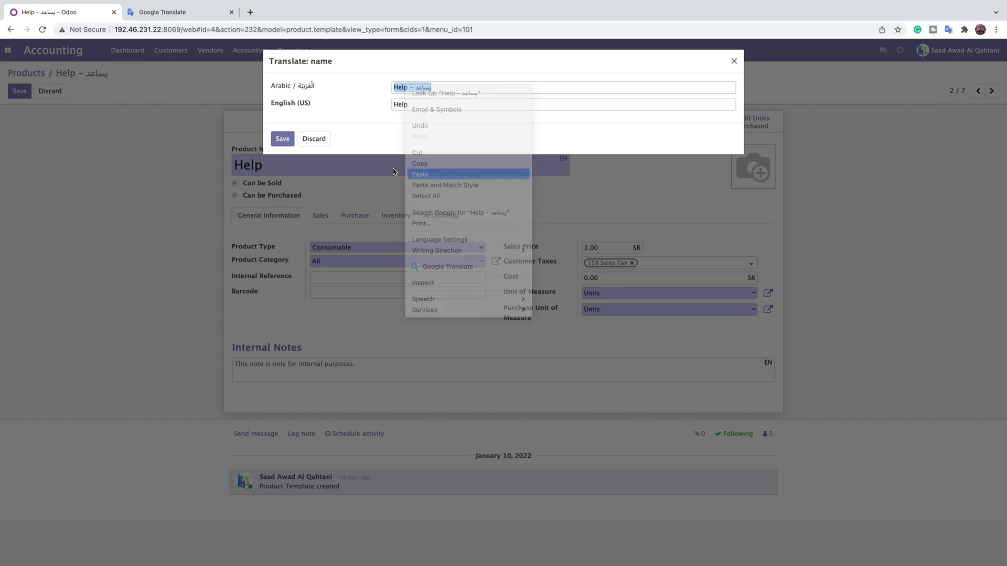
pyautogui.click(282, 138)
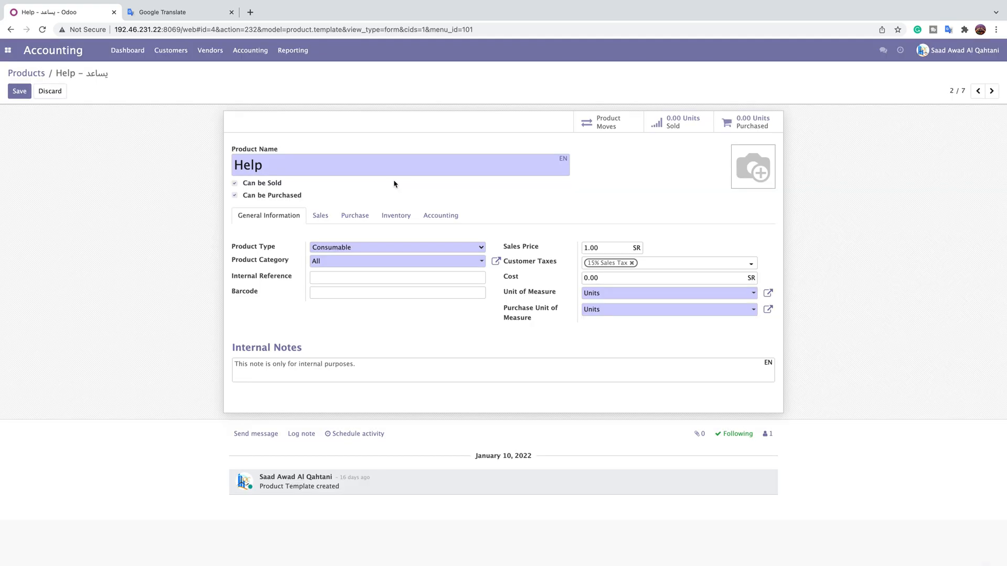
pyautogui.click(172, 50)
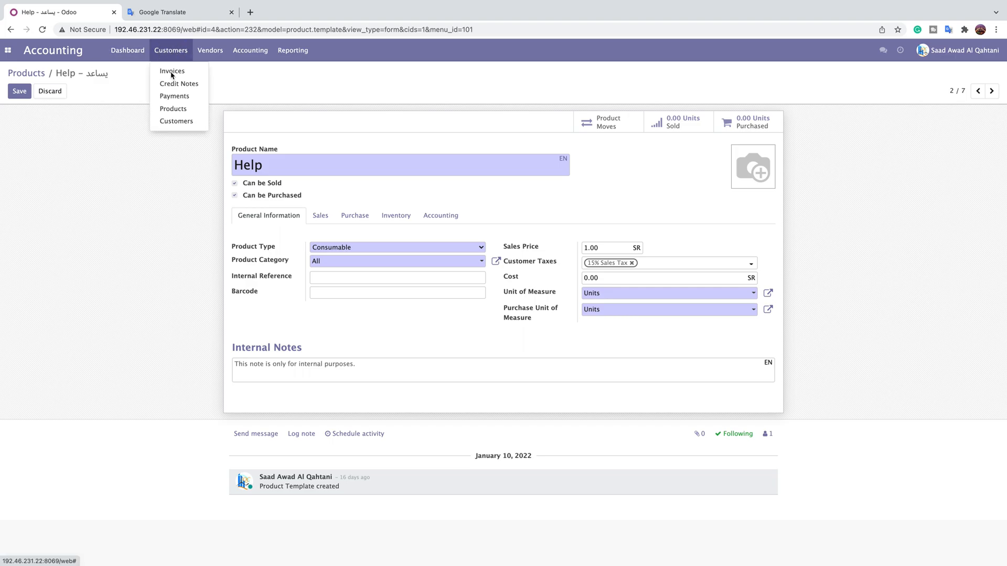
pyautogui.click(174, 109)
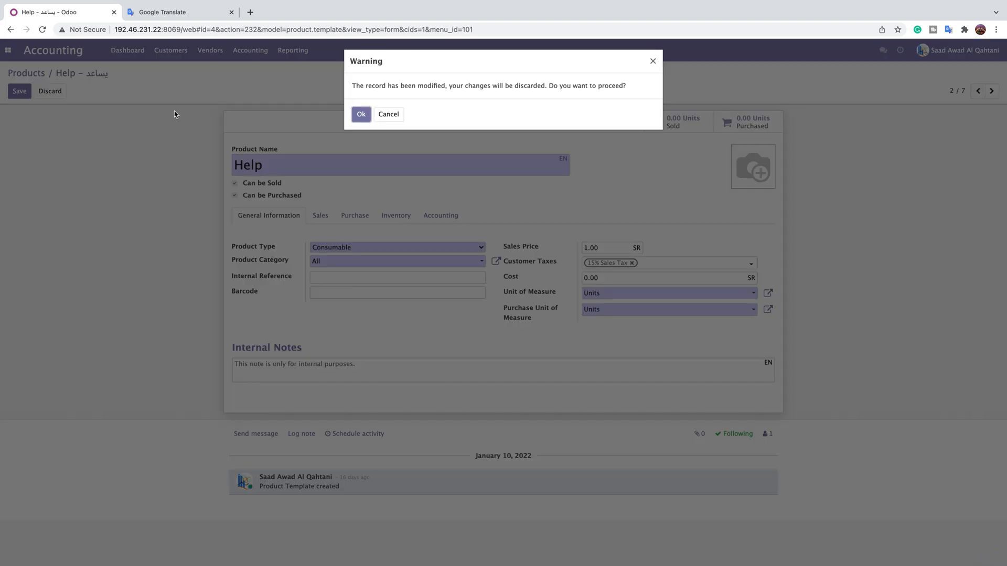
pyautogui.click(652, 62)
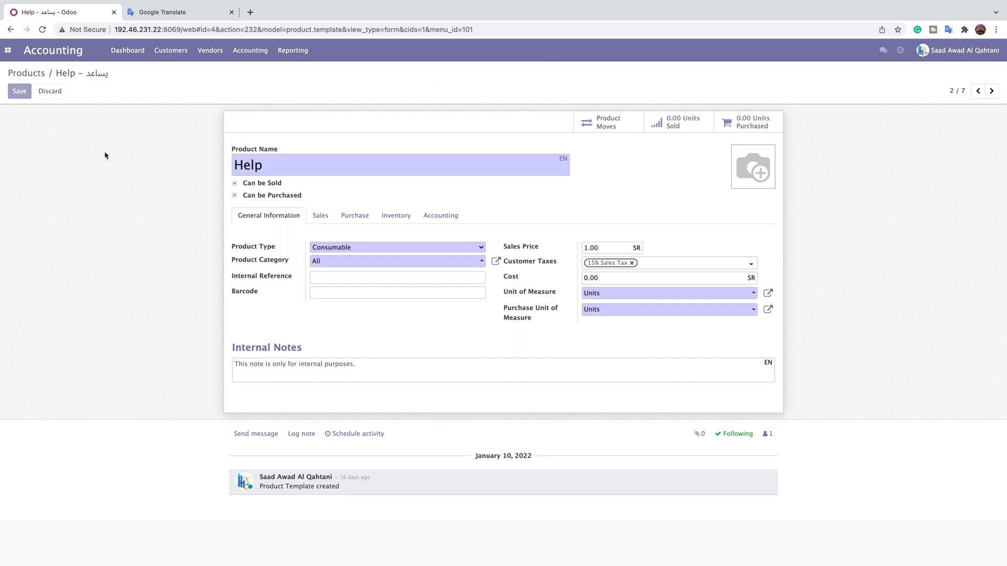
# Save the Help product, then open the paid Tactic Gen. Contracting Co. invoice from the customer invoices and show its customer preview
pyautogui.click(170, 52)
pyautogui.click(174, 74)
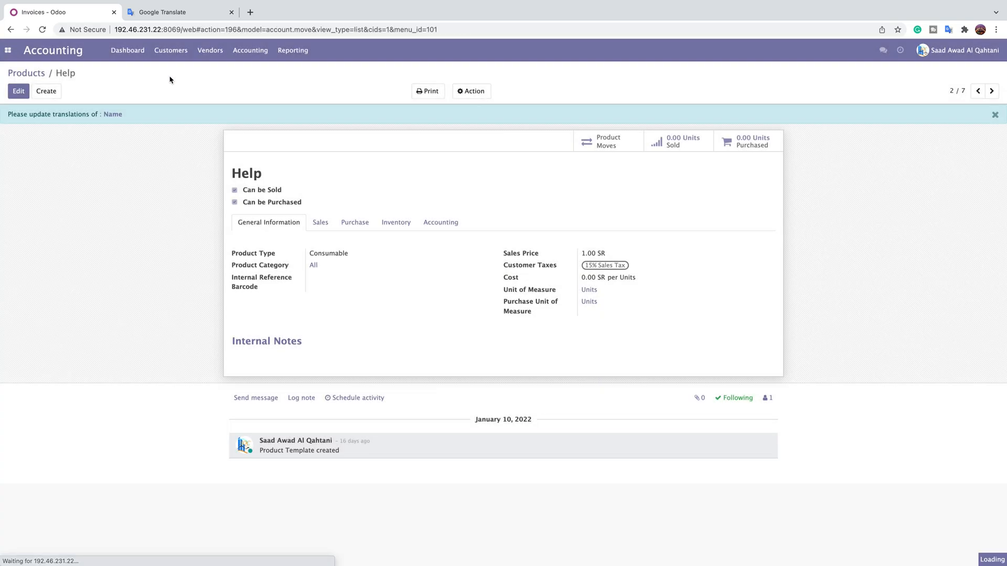
pyautogui.click(63, 181)
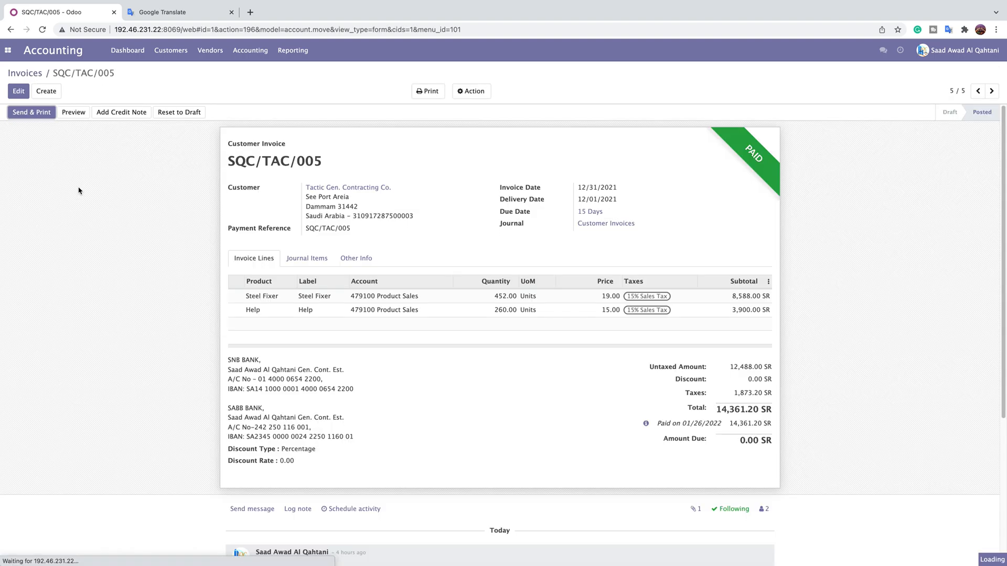
pyautogui.click(76, 113)
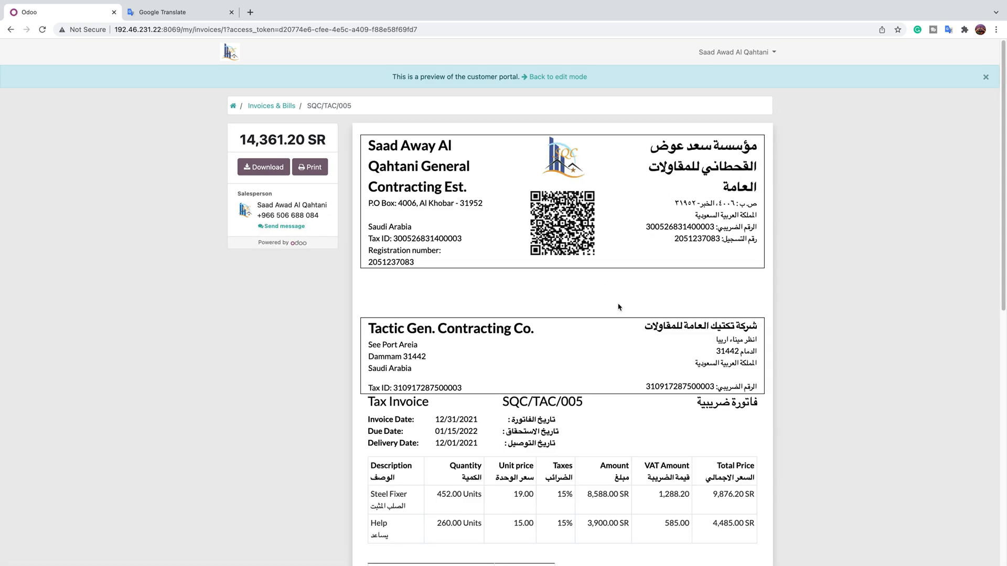
# Examine the English and Arabic product descriptions, totals and payment details in the Tactic Gen. Contracting Co. invoice preview
pyautogui.scroll(-3, 618, 308)
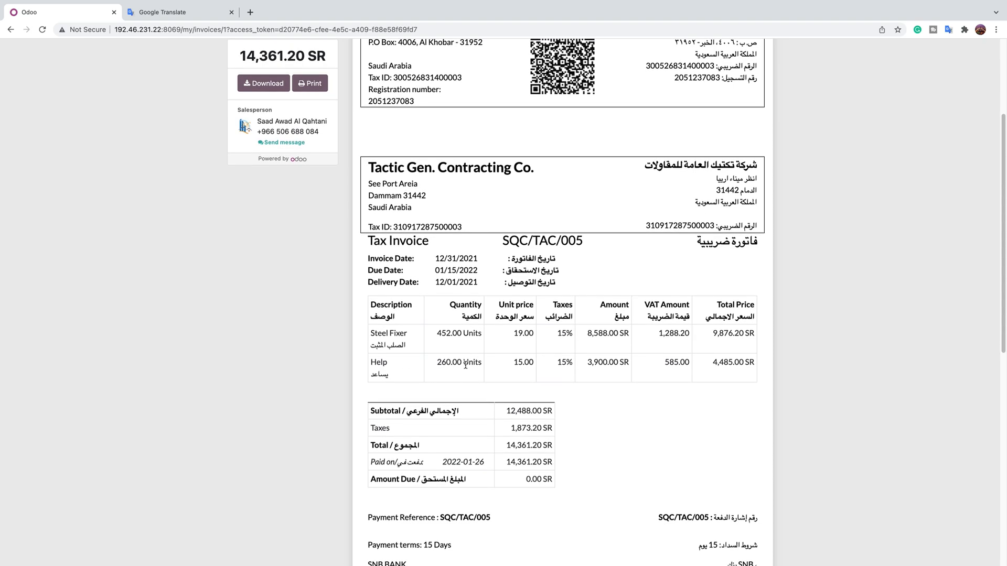
pyautogui.scroll(8, 465, 365)
pyautogui.scroll(-5, 465, 365)
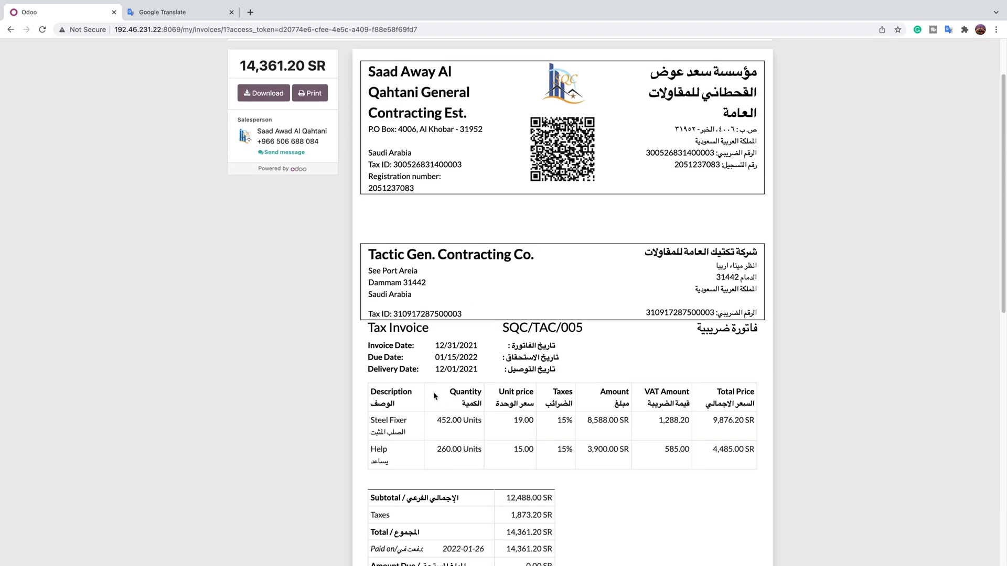
pyautogui.scroll(-5, 502, 382)
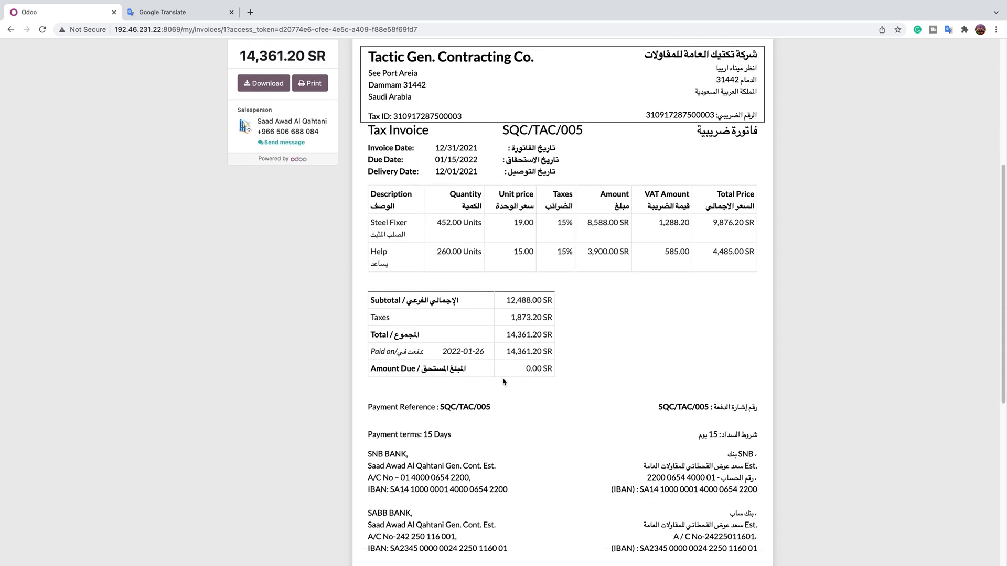
pyautogui.scroll(1, 503, 381)
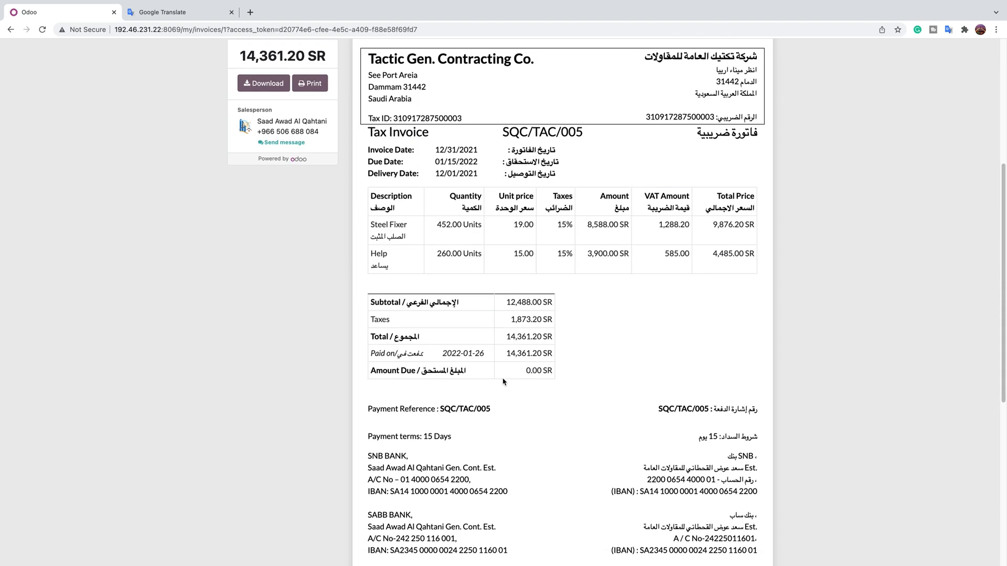
pyautogui.scroll(1, 504, 382)
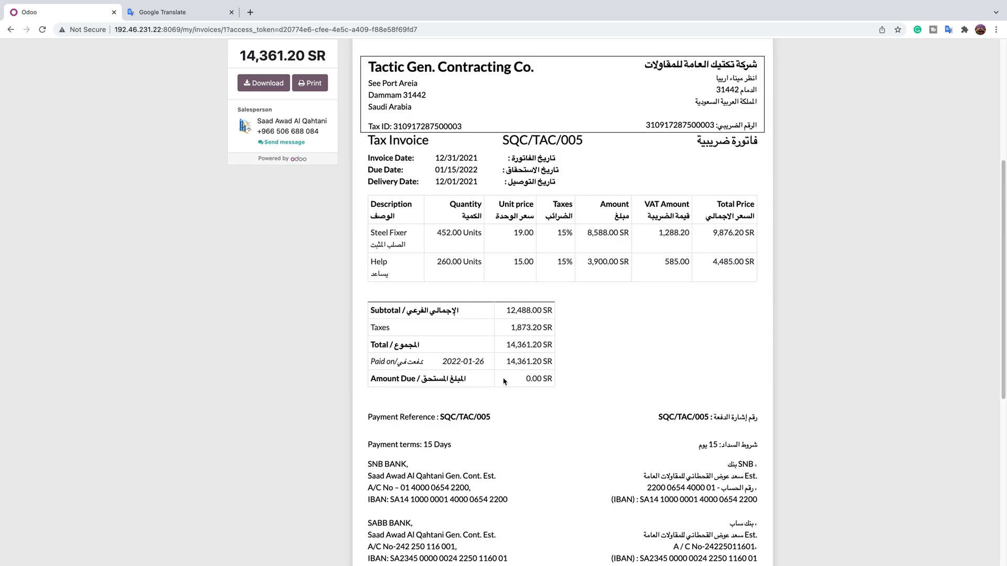